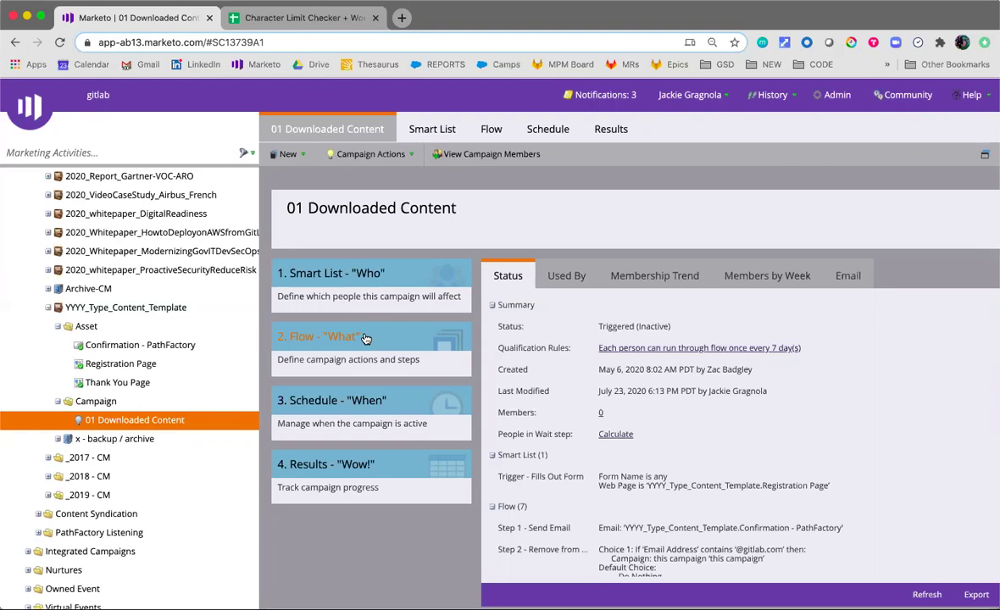
Clone the content template program to a campaign folder, naming it 2020_eBook_CIbestPractices
{"action": "right_click", "coordinate": [158, 307]}
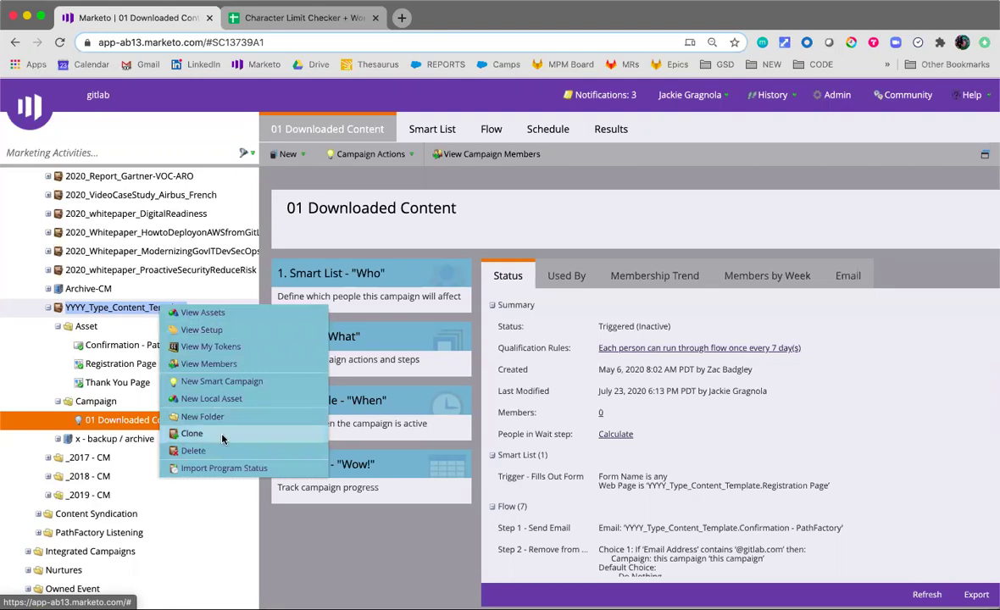
{"action": "left_click", "coordinate": [191, 433]}
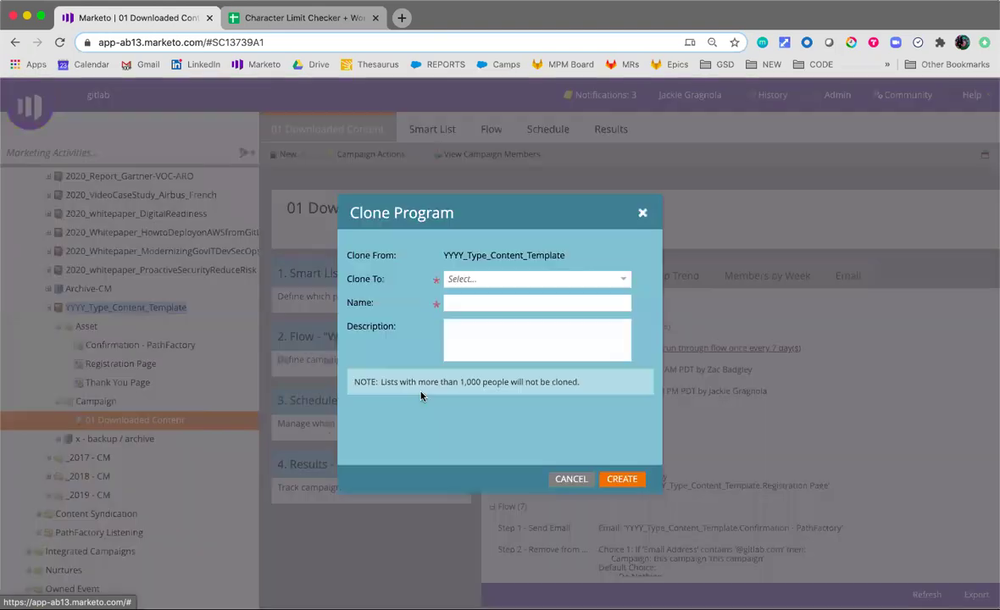
{"action": "left_click", "coordinate": [609, 278]}
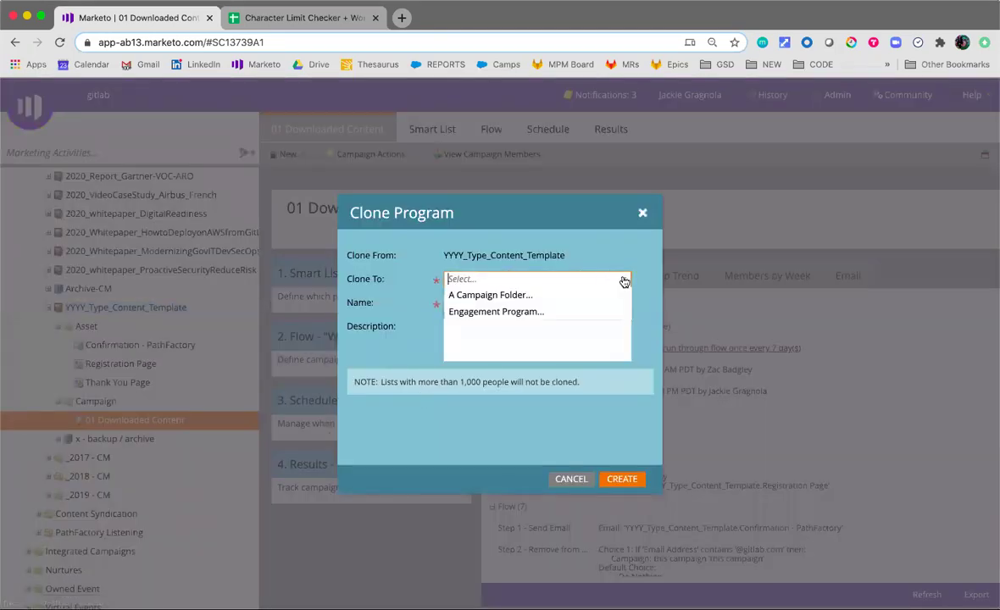
{"action": "left_click", "coordinate": [543, 297]}
{"action": "left_click", "coordinate": [603, 301]}
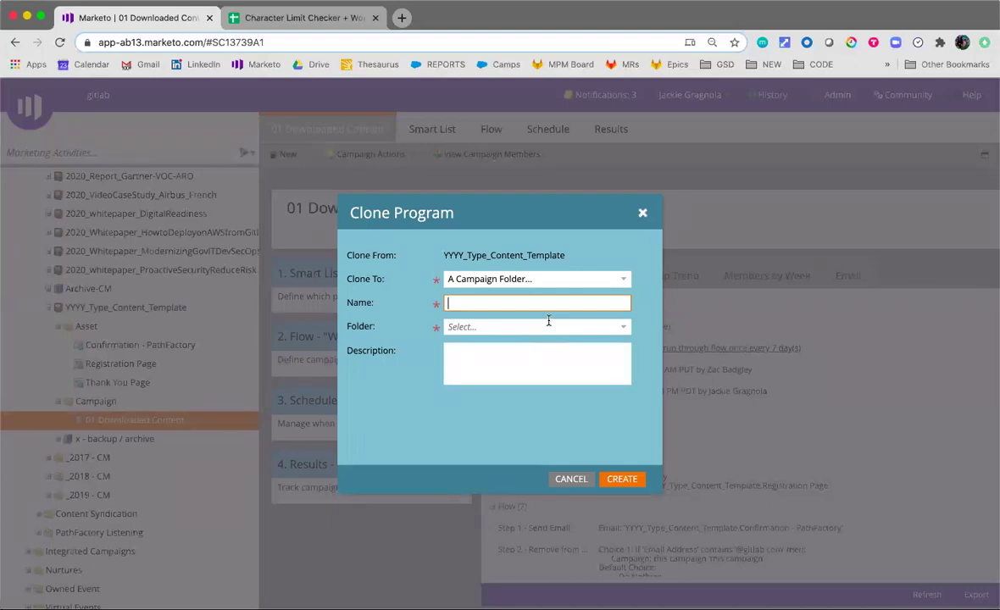
{"action": "type", "text": "2020_eBook_CIbestPractices"}
Place the clone in the Content Marketing folder with description 'Epic:' and create it
{"action": "key", "text": "Tab"}
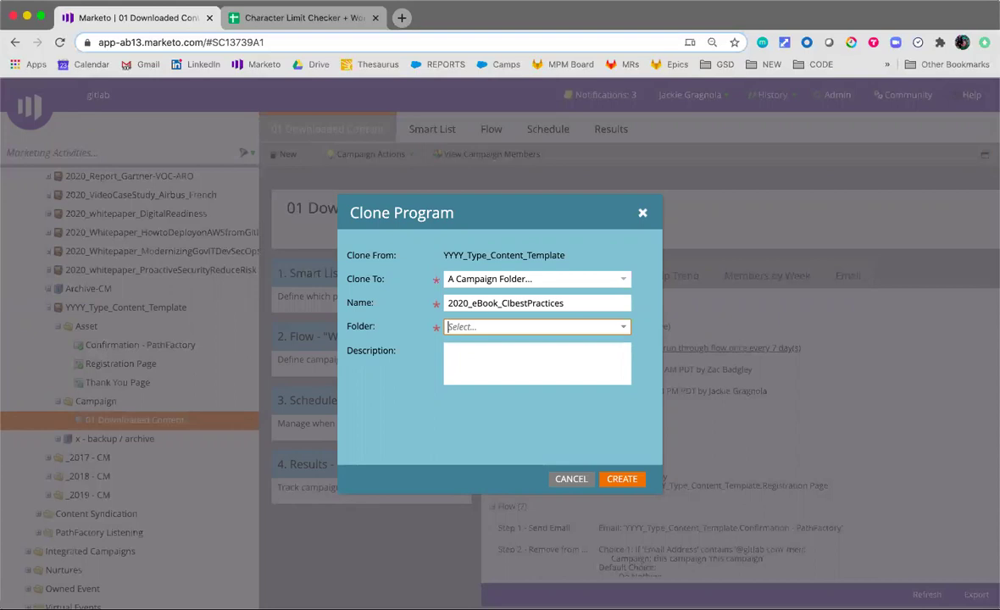
{"action": "type", "text": "conten"}
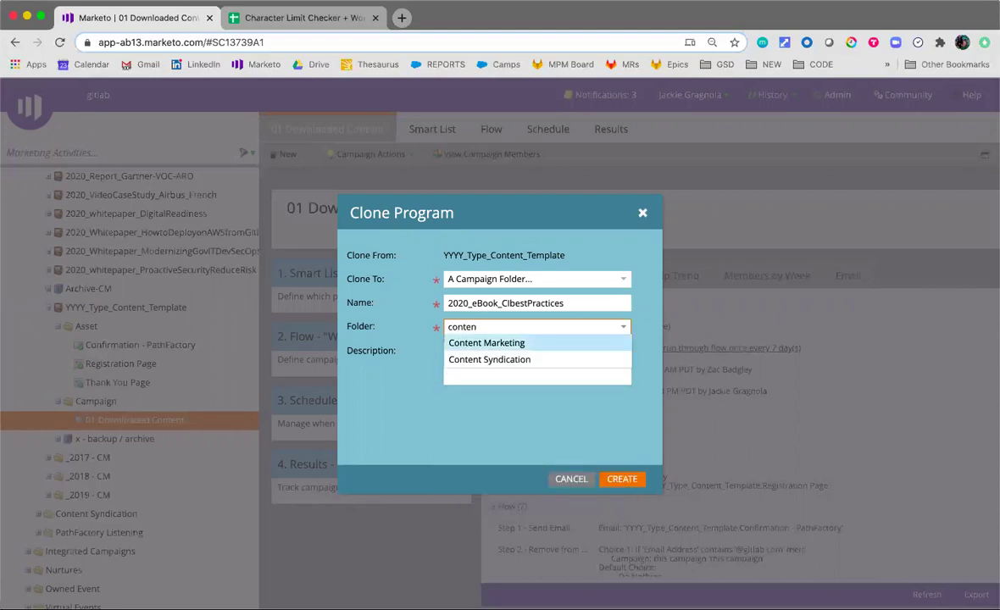
{"action": "key", "text": "Return"}
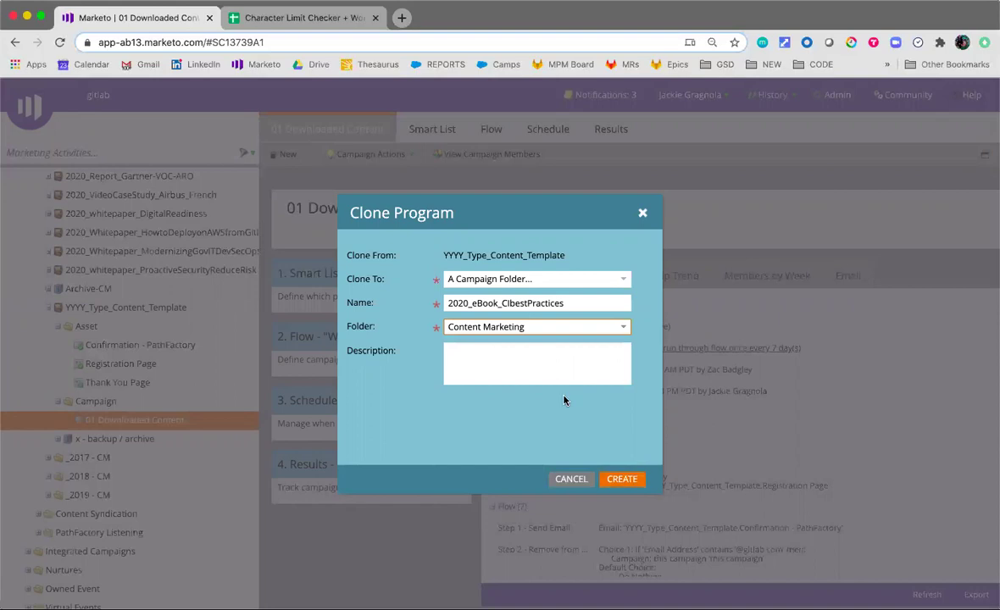
{"action": "left_click", "coordinate": [558, 357]}
{"action": "type", "text": "Epic:"}
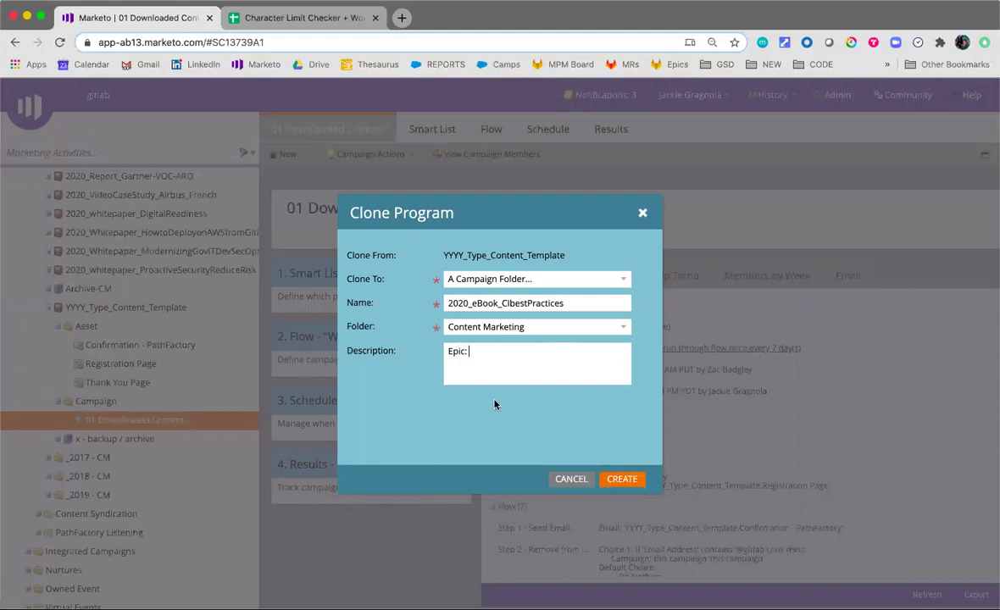
{"action": "left_click", "coordinate": [627, 479]}
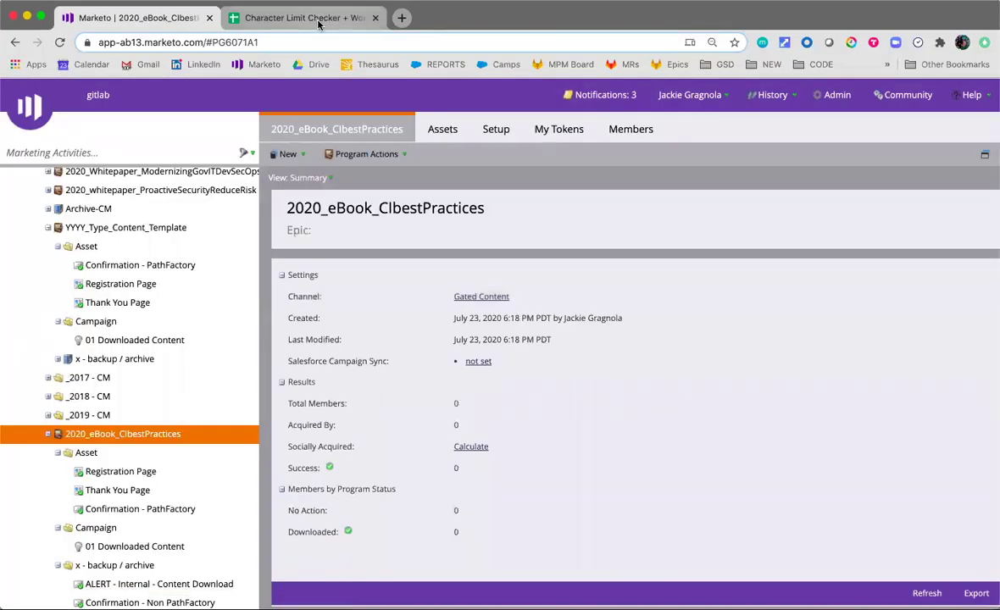
Check the eBook content type, B8 description and B16–B17 subheader copy in the Character Limit Checker
{"action": "left_click", "coordinate": [320, 25]}
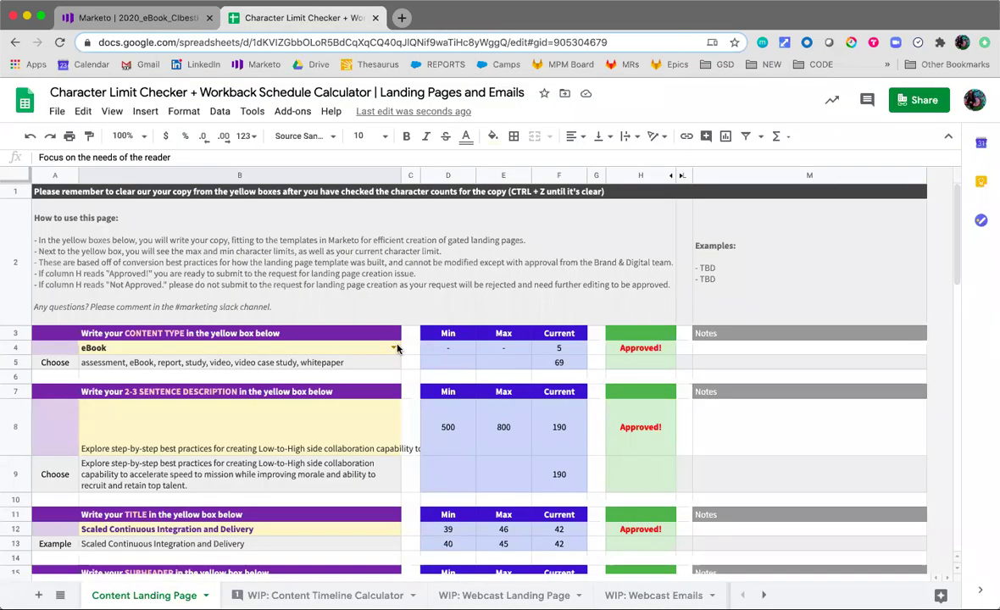
{"action": "scroll", "coordinate": [305, 314], "scroll_direction": "down", "scroll_amount": 3}
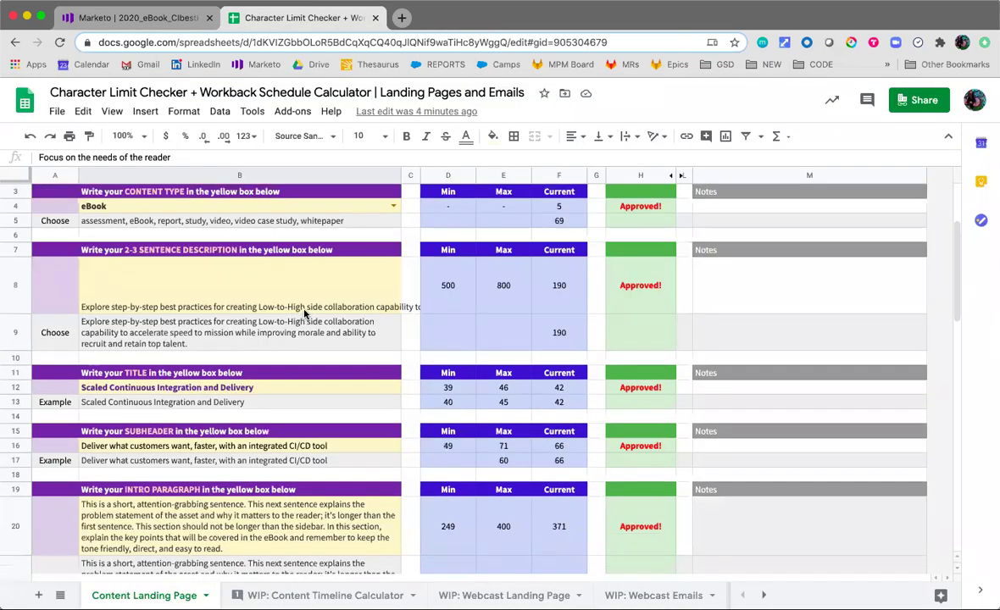
{"action": "left_click", "coordinate": [327, 212]}
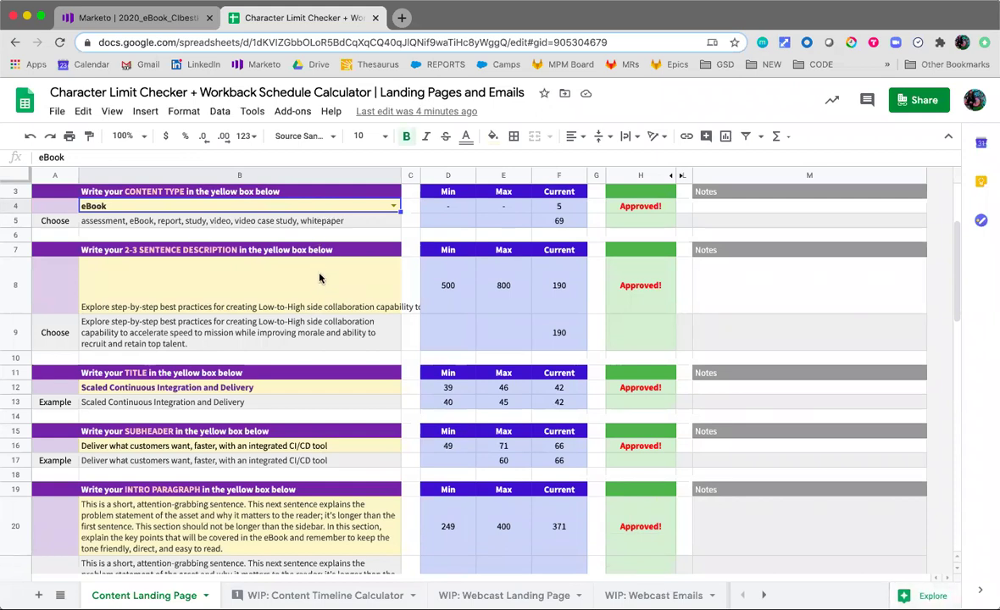
{"action": "left_click", "coordinate": [241, 307]}
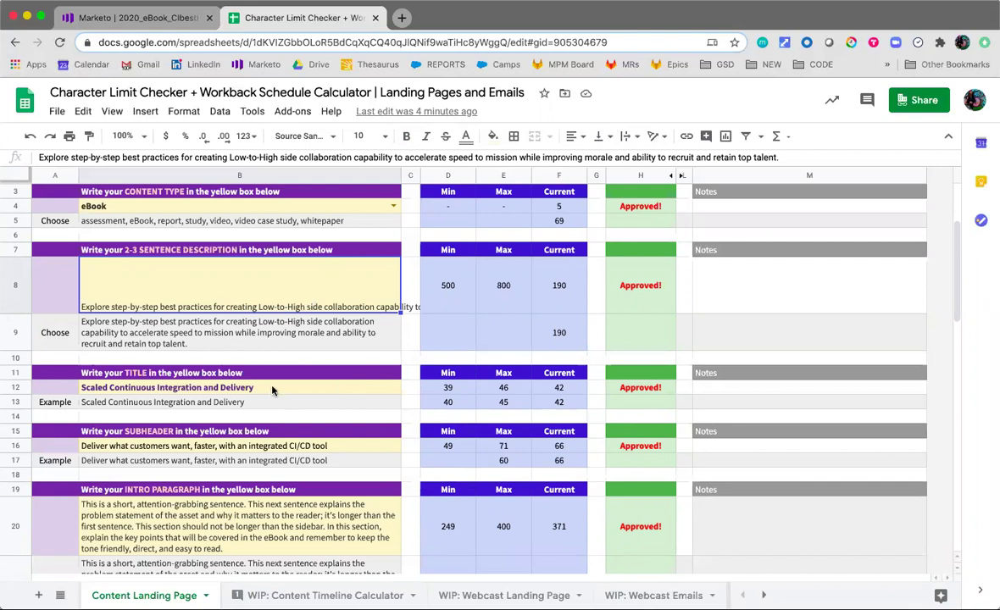
{"action": "left_click", "coordinate": [286, 463]}
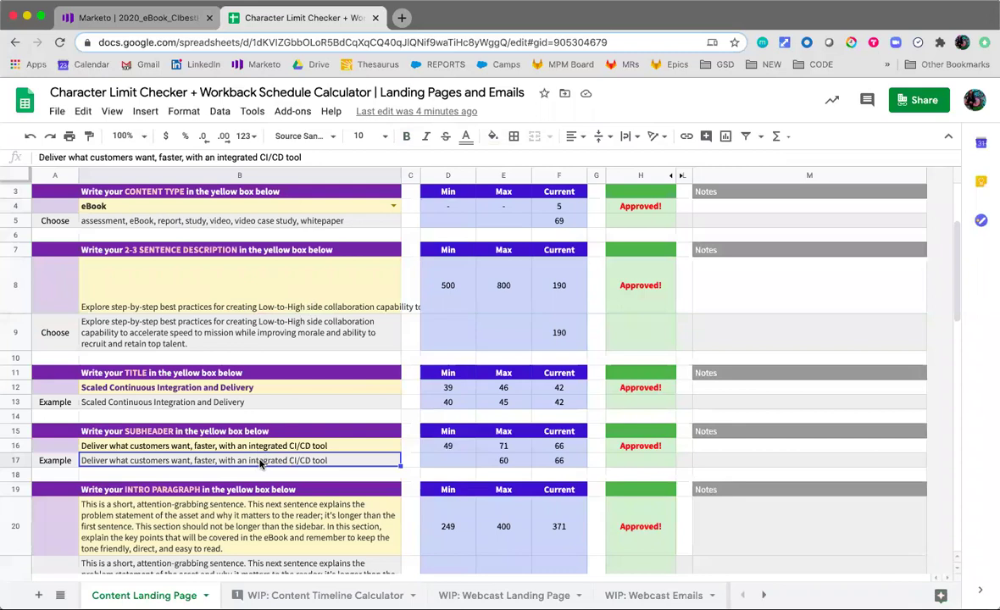
{"action": "left_click", "coordinate": [254, 447]}
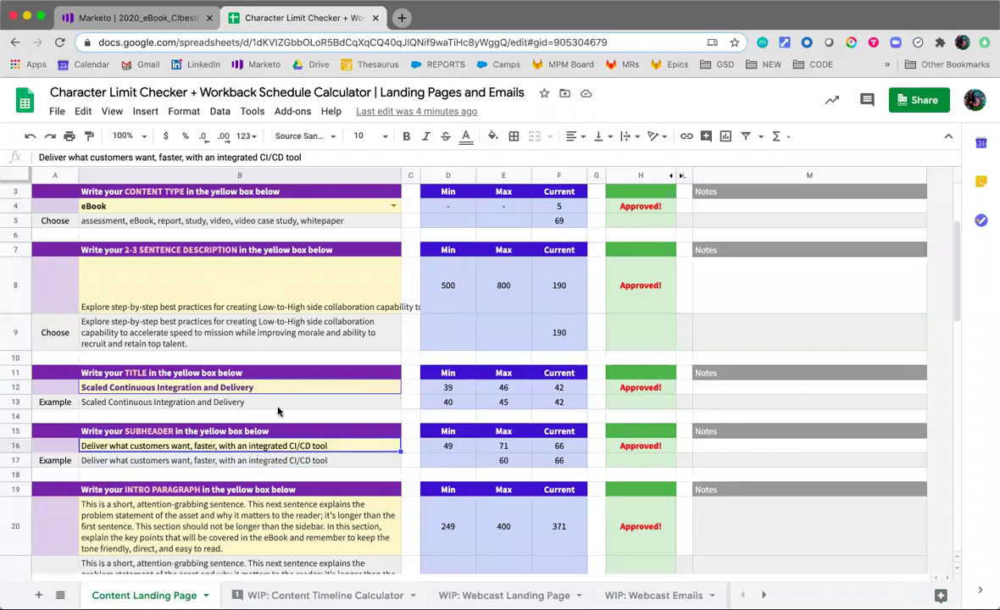
Review the Marketo token rows, including the A49 token name and the intro paragraph's source
{"action": "scroll", "coordinate": [289, 424], "scroll_direction": "down", "scroll_amount": 5}
{"action": "scroll", "coordinate": [301, 441], "scroll_direction": "down", "scroll_amount": 10}
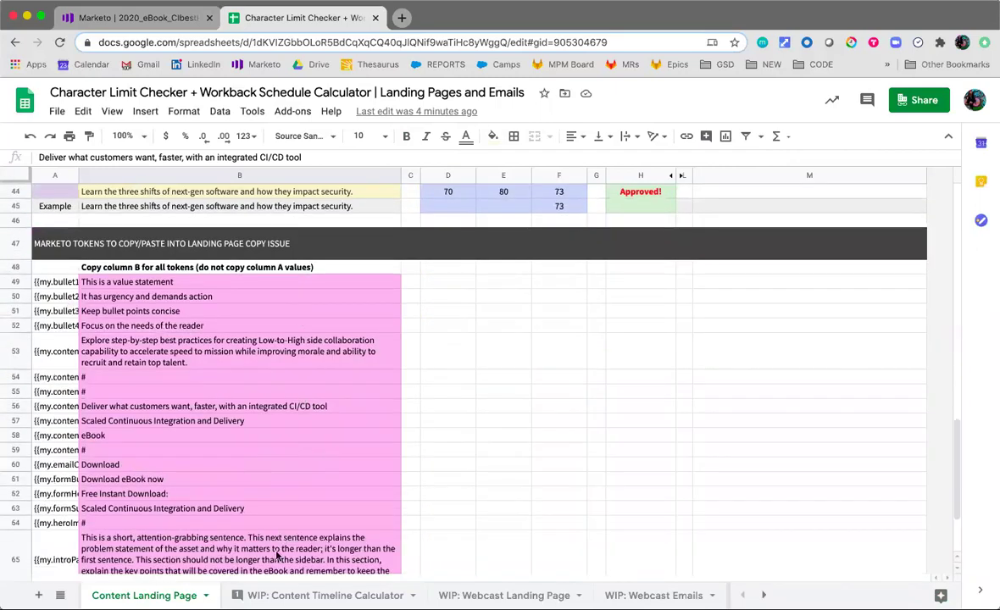
{"action": "scroll", "coordinate": [245, 381], "scroll_direction": "down", "scroll_amount": 2}
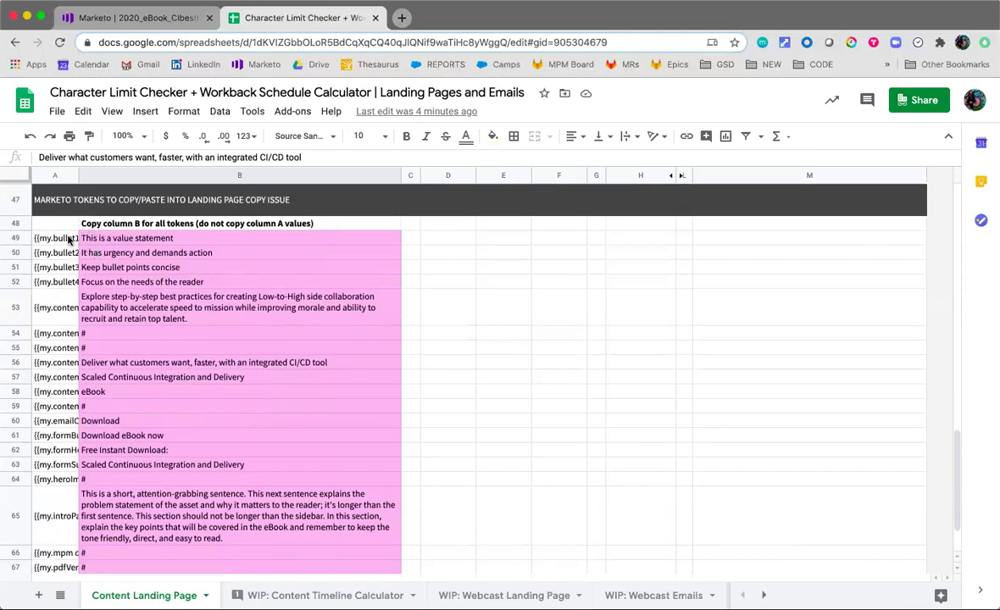
{"action": "left_click", "coordinate": [69, 240]}
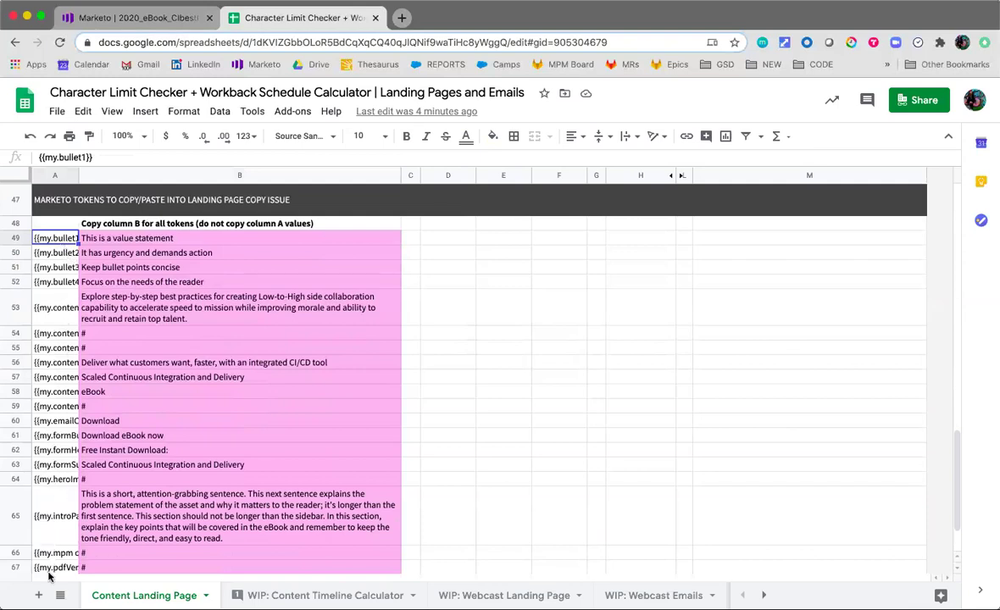
{"action": "left_click", "coordinate": [229, 493]}
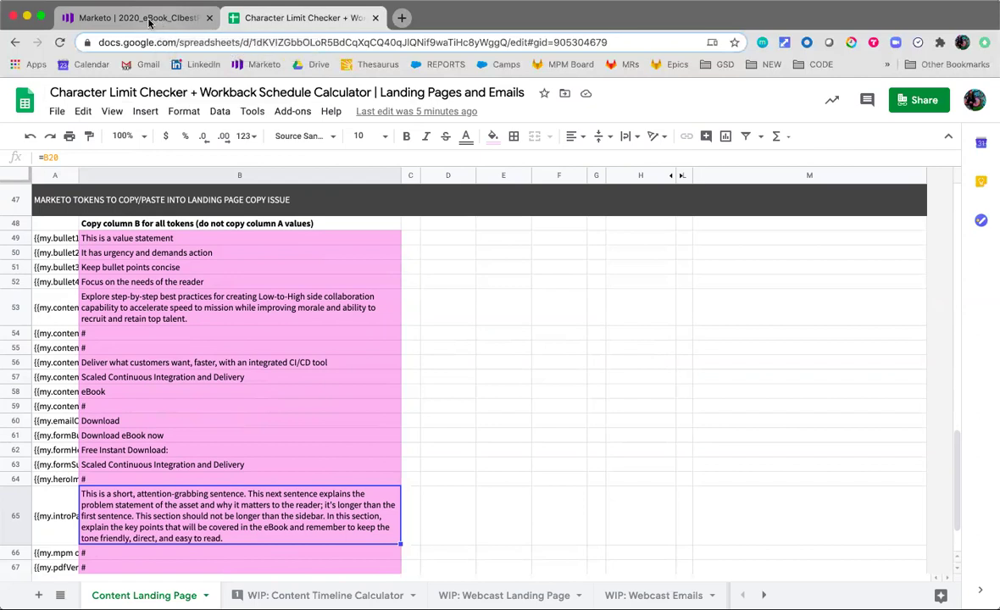
Back in Marketo, convert the program's x - backup / archive folder to an archive folder
{"action": "left_click", "coordinate": [149, 22]}
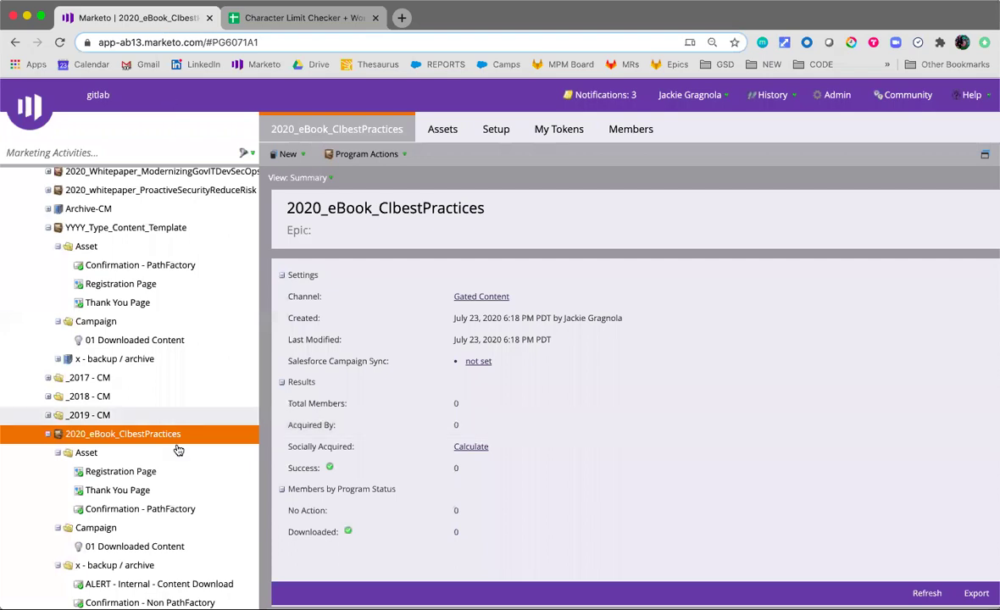
{"action": "scroll", "coordinate": [127, 407], "scroll_direction": "down", "scroll_amount": 1}
{"action": "scroll", "coordinate": [123, 402], "scroll_direction": "down", "scroll_amount": 1}
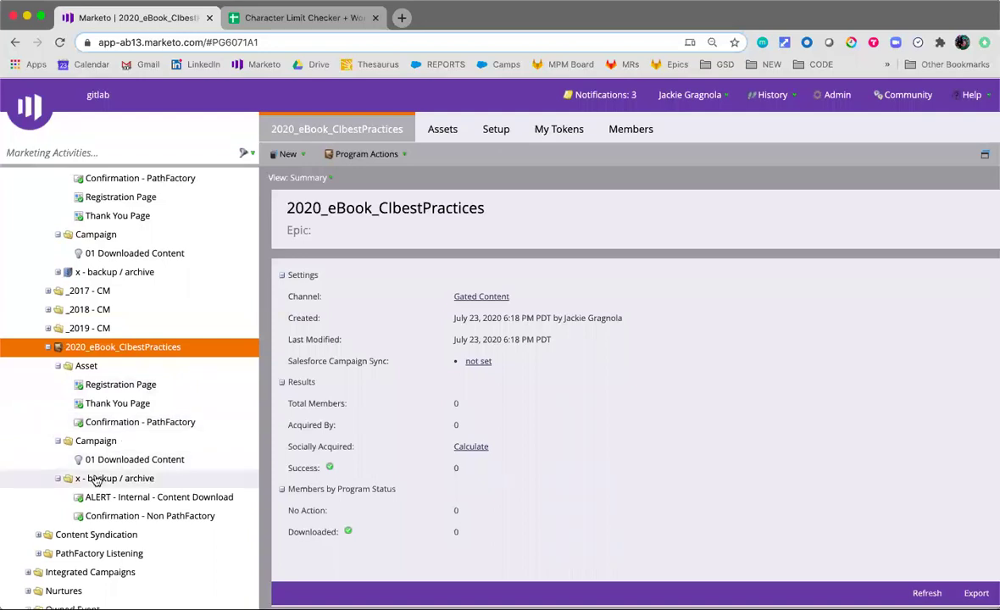
{"action": "left_click", "coordinate": [58, 478]}
{"action": "right_click", "coordinate": [95, 480]}
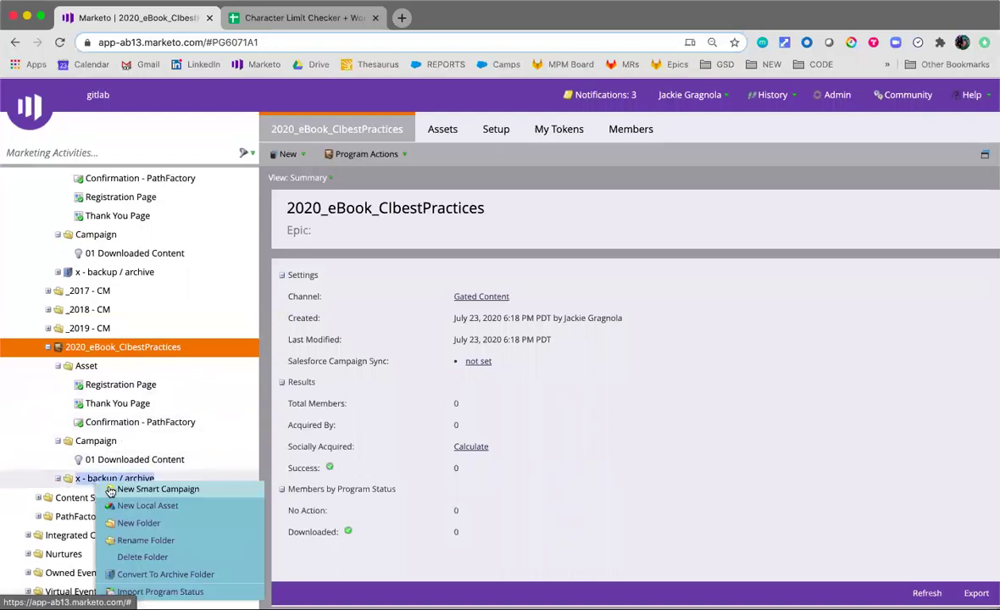
{"action": "left_click", "coordinate": [148, 532]}
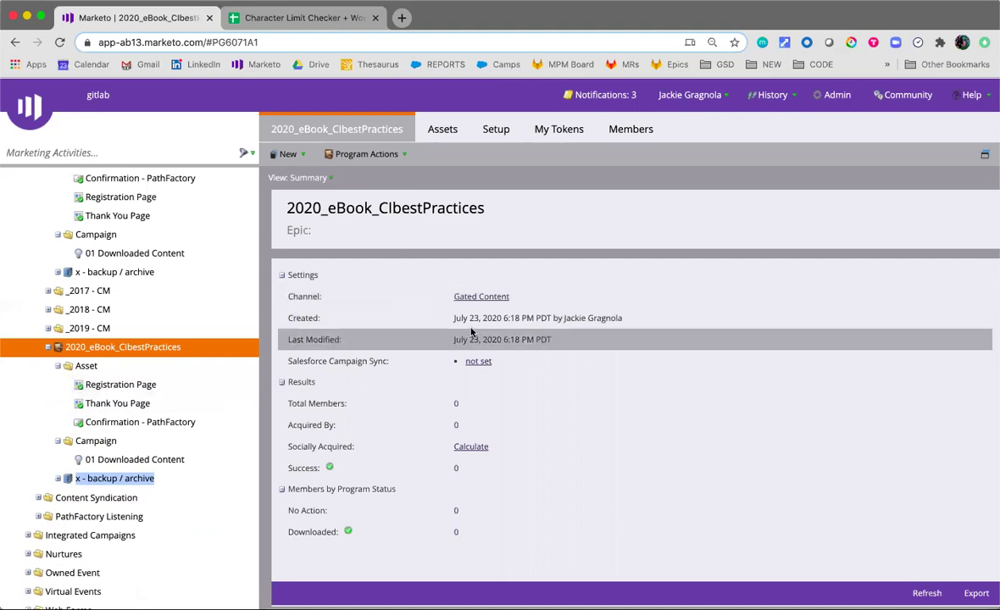
Sync the program to a newly created Salesforce campaign described 'Epic:' and save it
{"action": "left_click", "coordinate": [476, 360]}
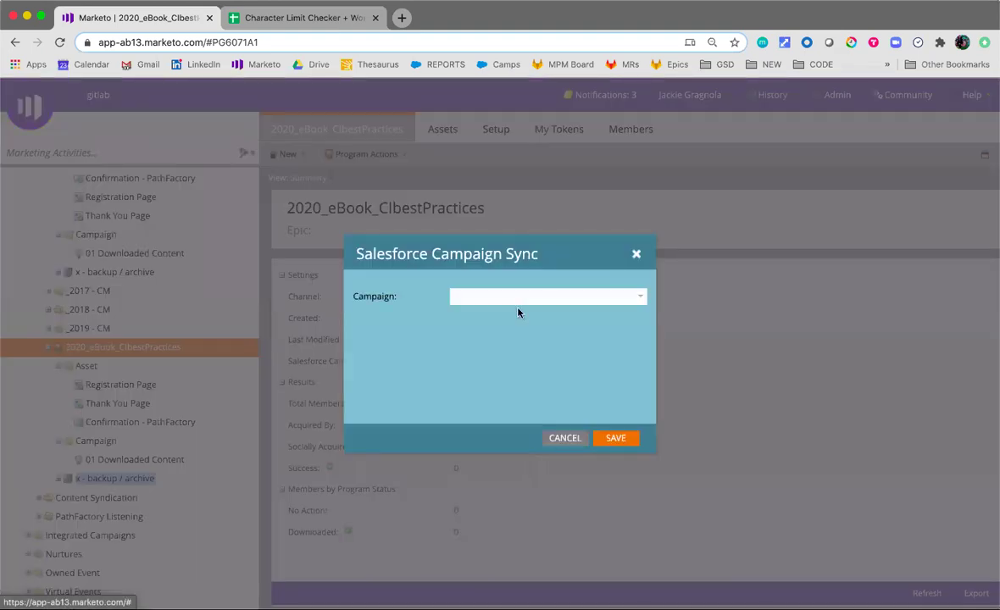
{"action": "left_click", "coordinate": [641, 298]}
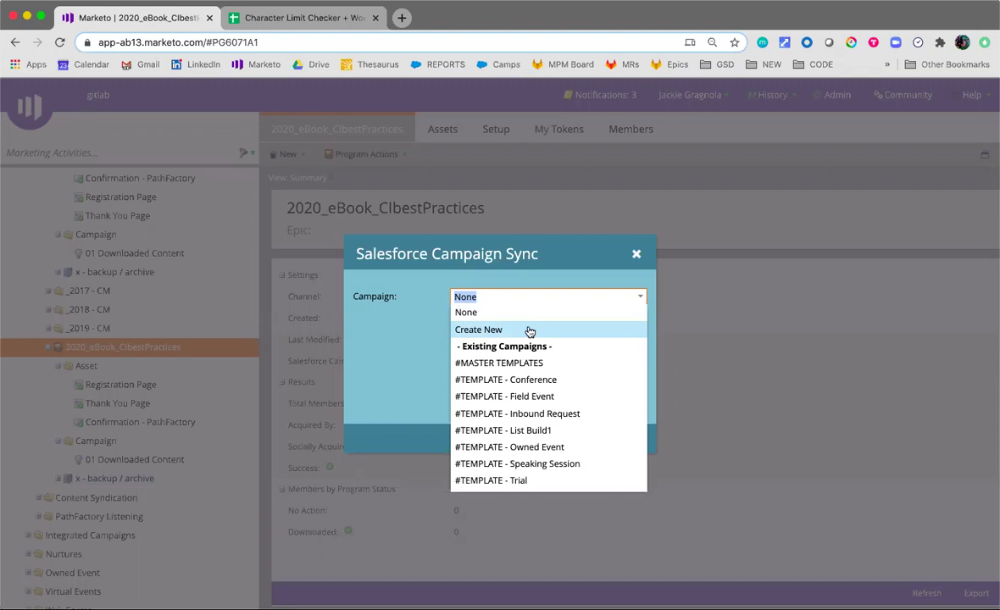
{"action": "left_click", "coordinate": [529, 331]}
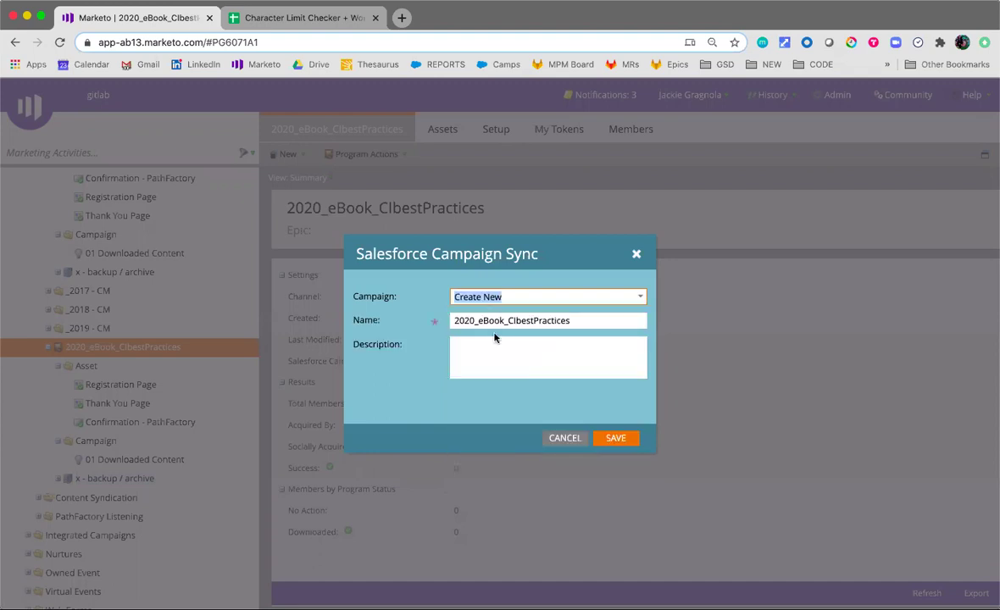
{"action": "left_click", "coordinate": [545, 338]}
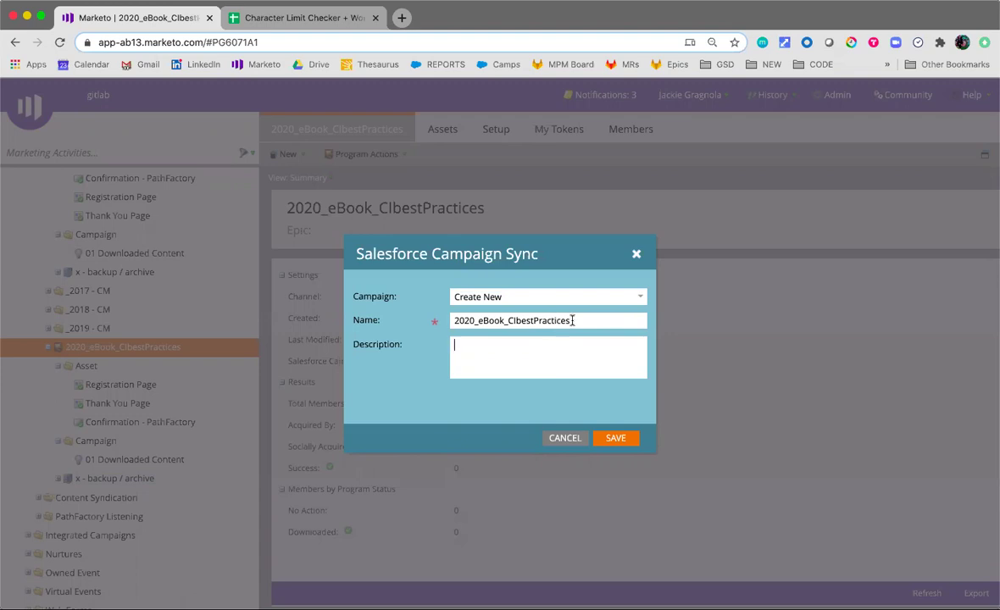
{"action": "type", "text": "Epic:"}
{"action": "left_click", "coordinate": [614, 438]}
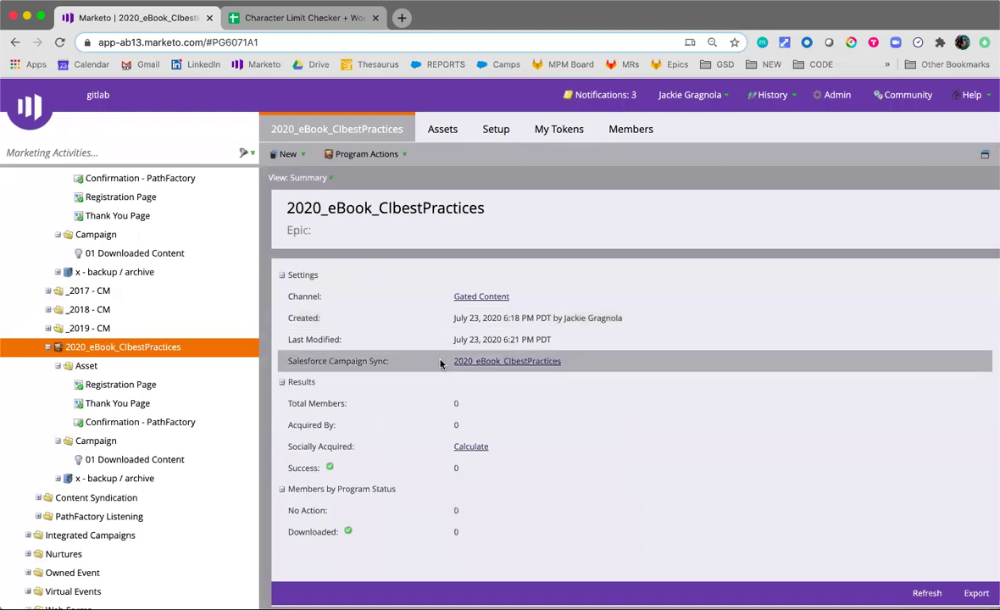
{"action": "left_click", "coordinate": [557, 132]}
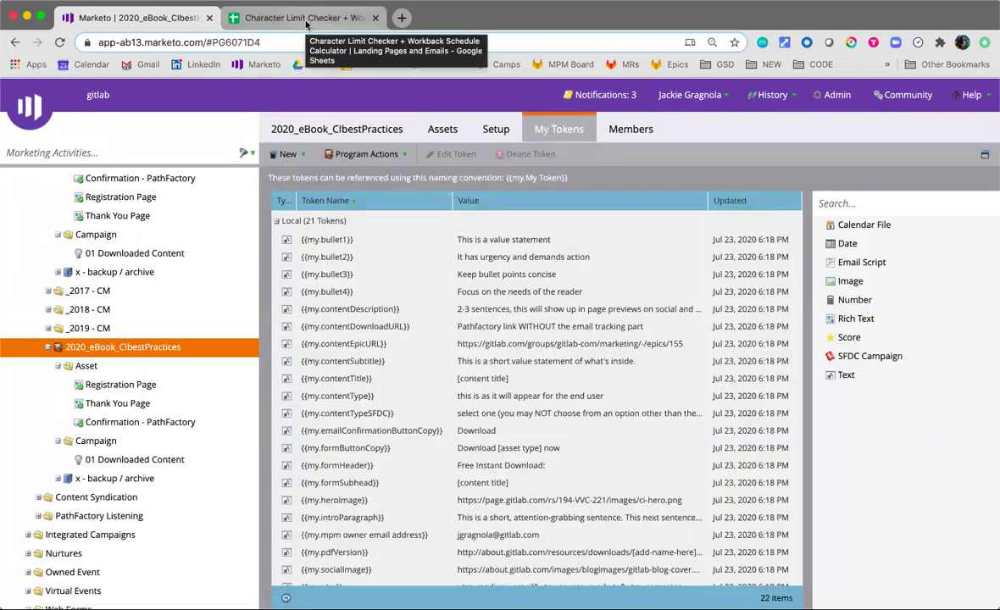
{"action": "left_click", "coordinate": [305, 19]}
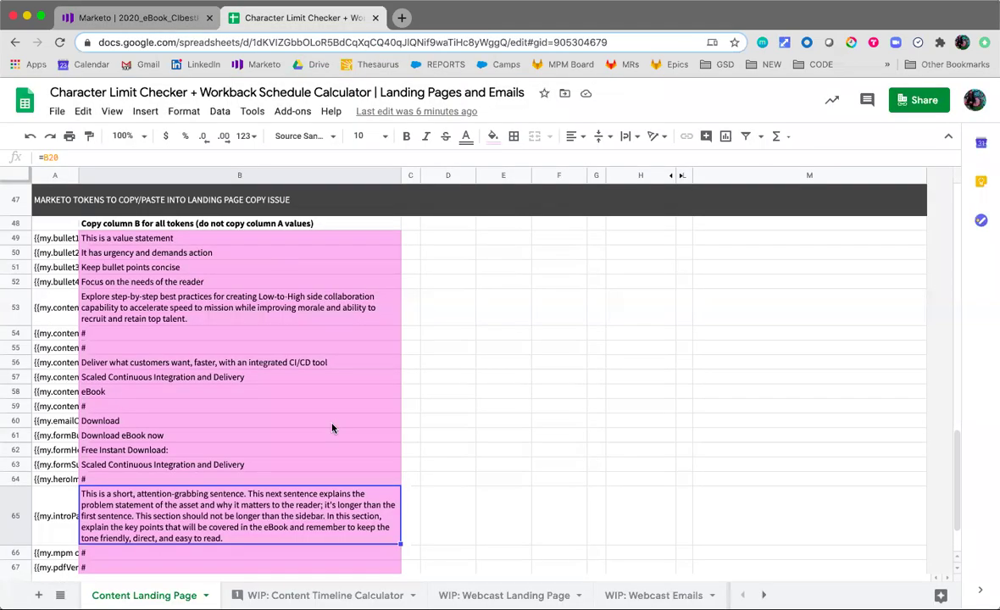
{"action": "scroll", "coordinate": [224, 242], "scroll_direction": "up", "scroll_amount": 1}
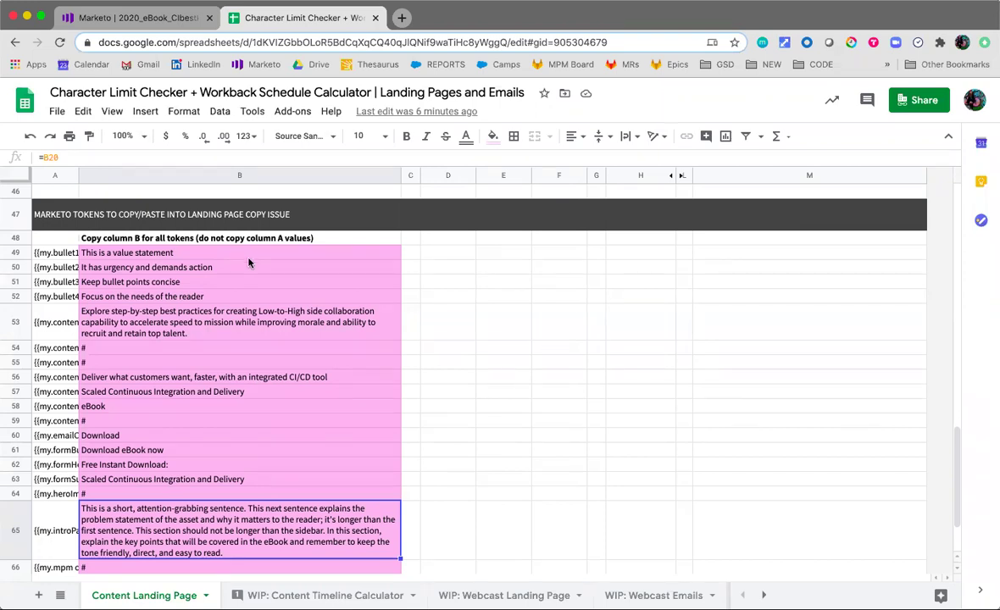
{"action": "left_click", "coordinate": [257, 267]}
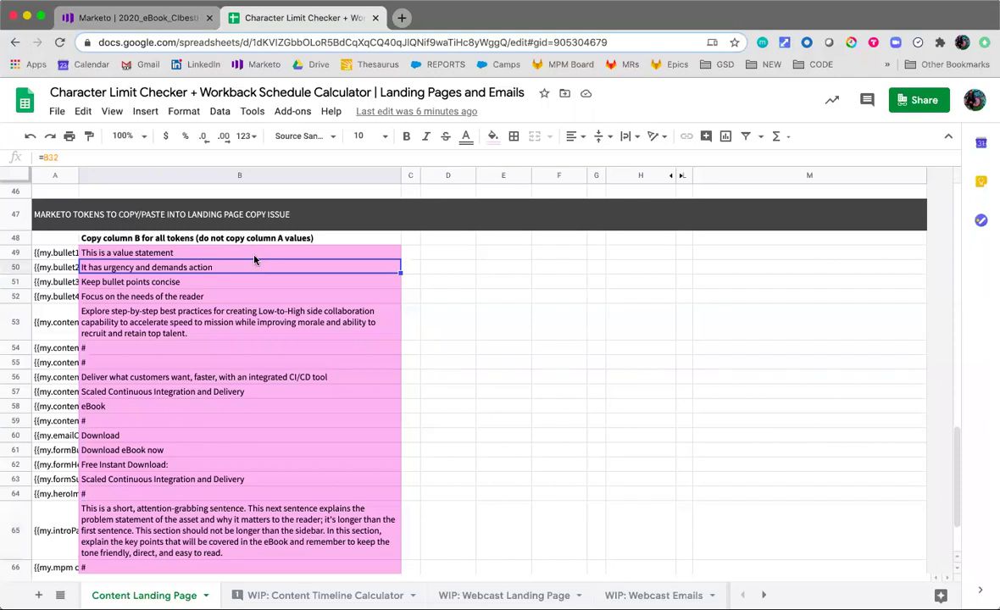
{"action": "left_click_drag", "start_coordinate": [254, 256], "coordinate": [266, 522]}
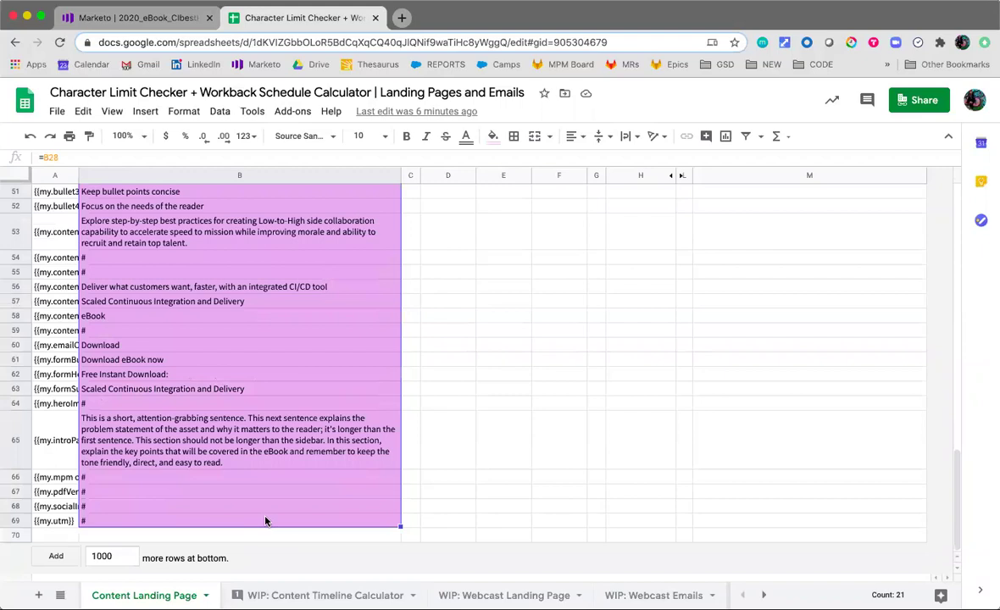
{"action": "scroll", "coordinate": [270, 501], "scroll_direction": "up", "scroll_amount": 3}
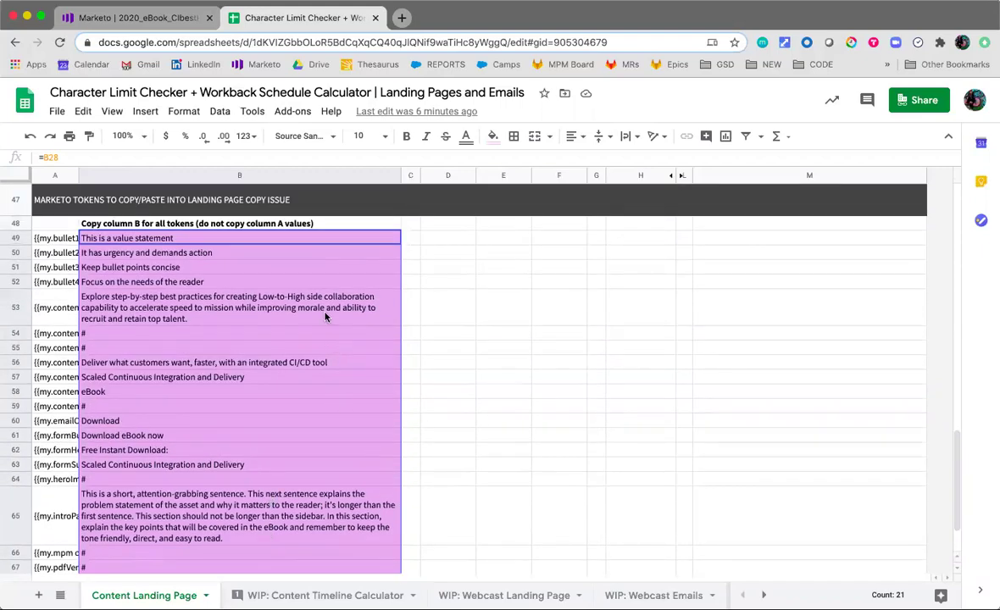
{"action": "left_click", "coordinate": [326, 317]}
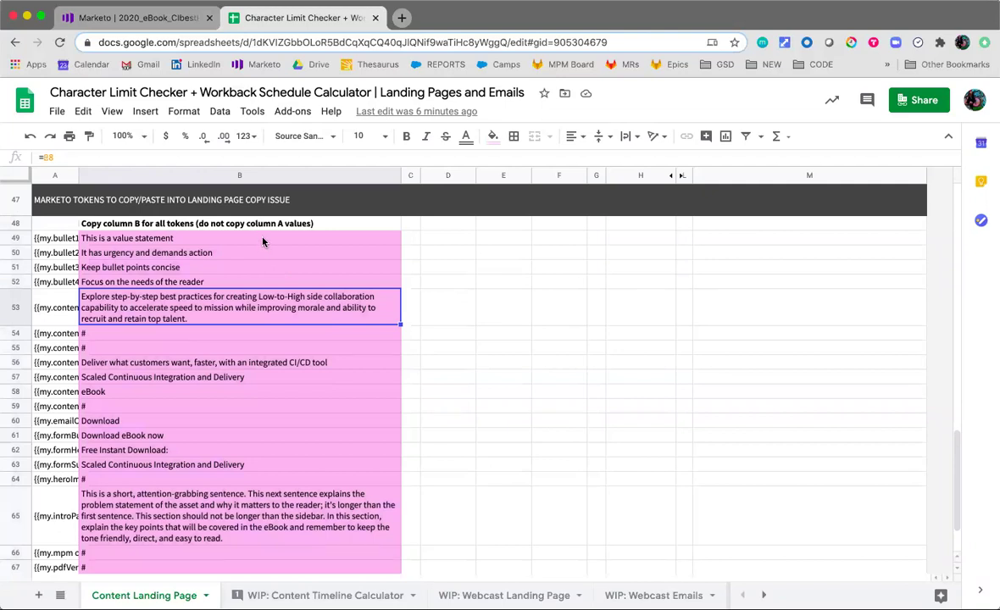
{"action": "left_click", "coordinate": [263, 242]}
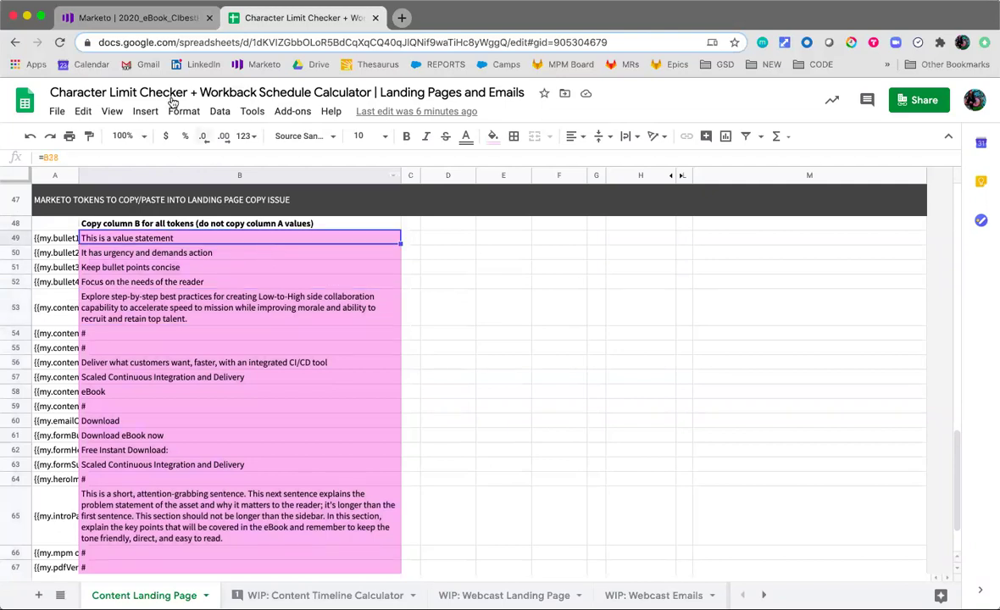
{"action": "left_click", "coordinate": [136, 18]}
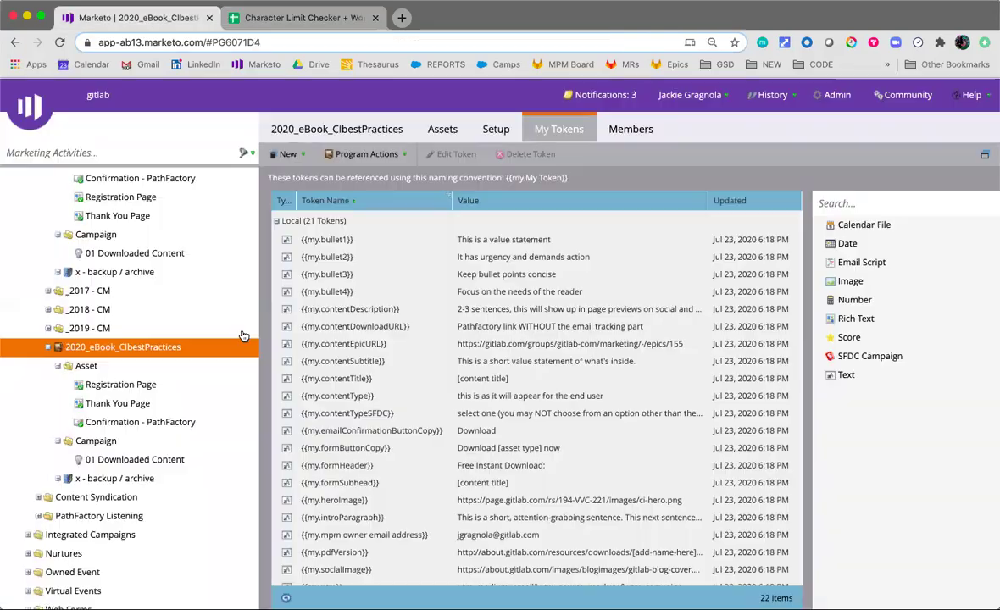
{"action": "double_click", "coordinate": [489, 245]}
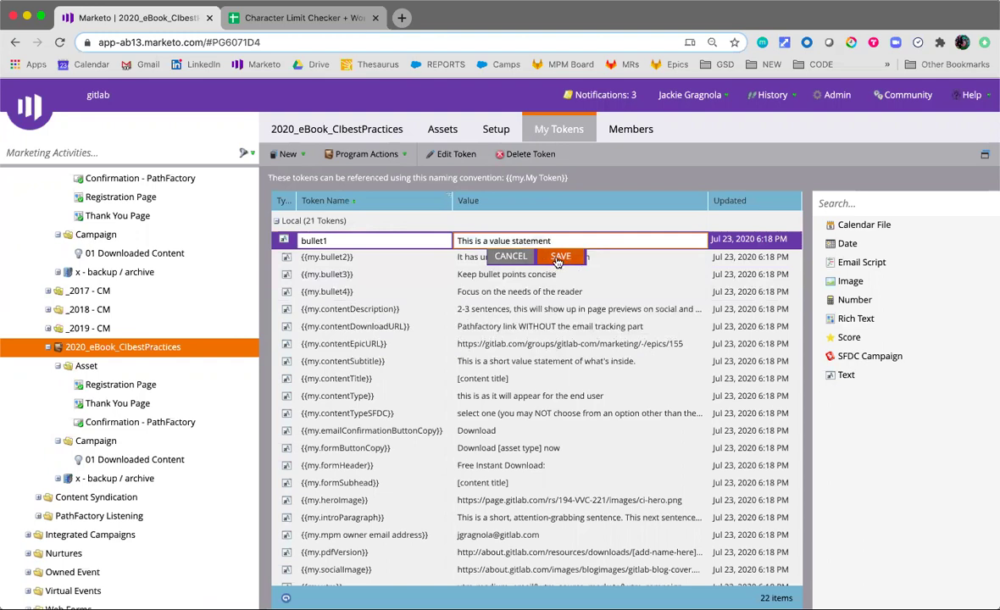
{"action": "left_click", "coordinate": [563, 256]}
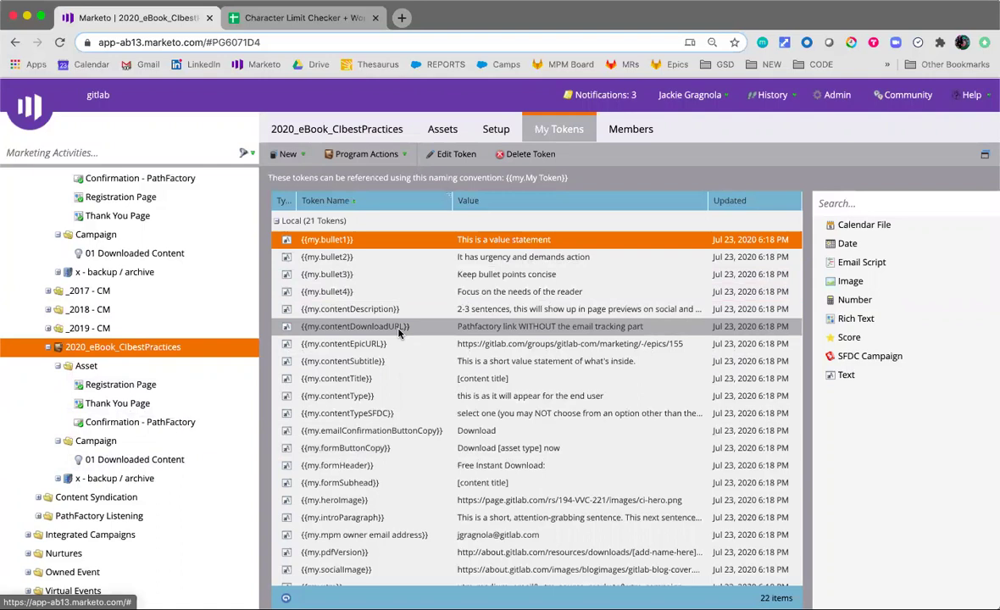
{"action": "double_click", "coordinate": [513, 241]}
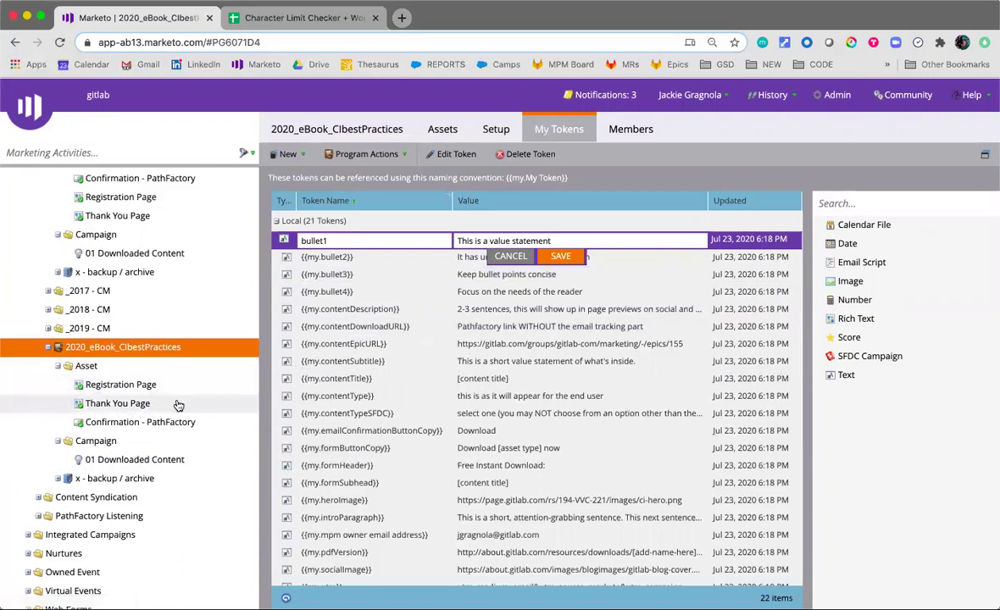
{"action": "left_click", "coordinate": [511, 256]}
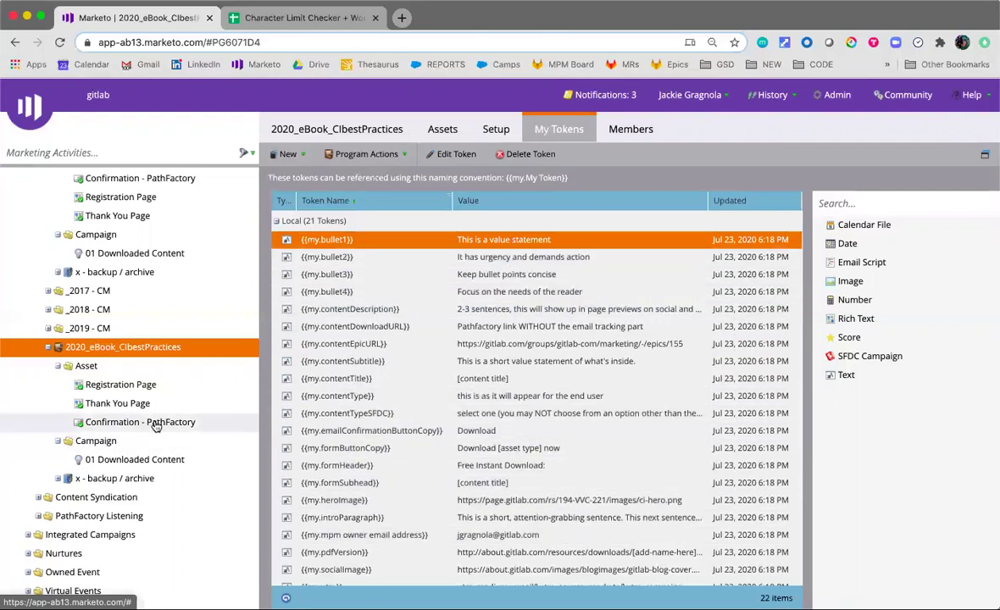
Set the Registration Page URL to resources-ebook-ci-best-practices, throwing away the old URL
{"action": "right_click", "coordinate": [144, 389]}
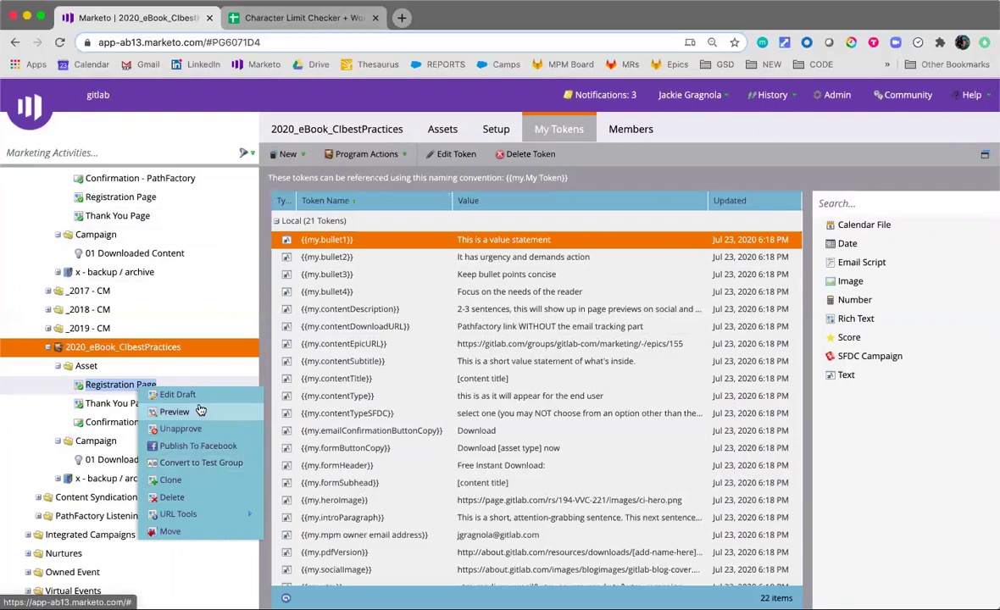
{"action": "mouse_move", "coordinate": [202, 519]}
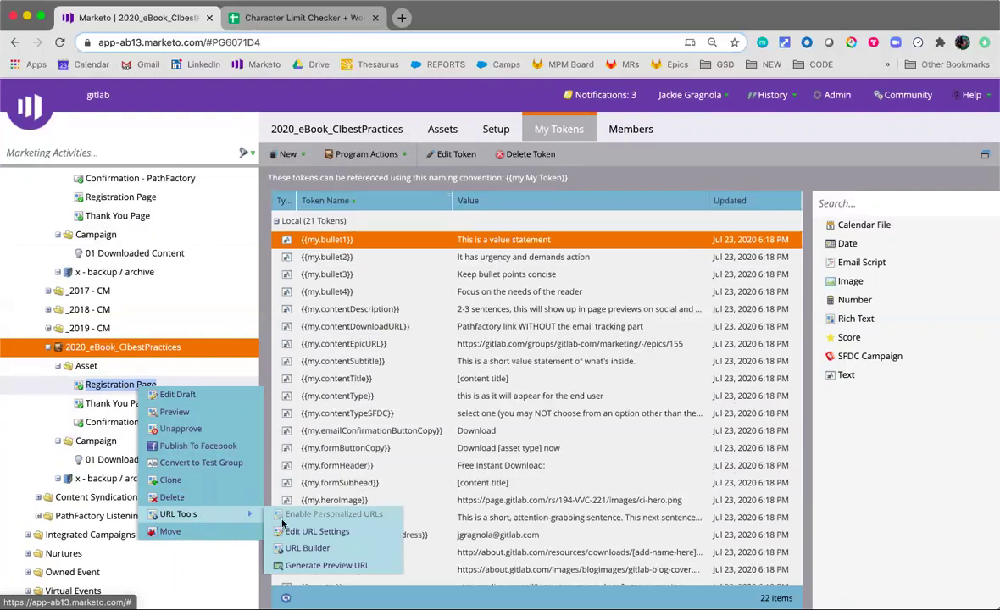
{"action": "left_click", "coordinate": [345, 539]}
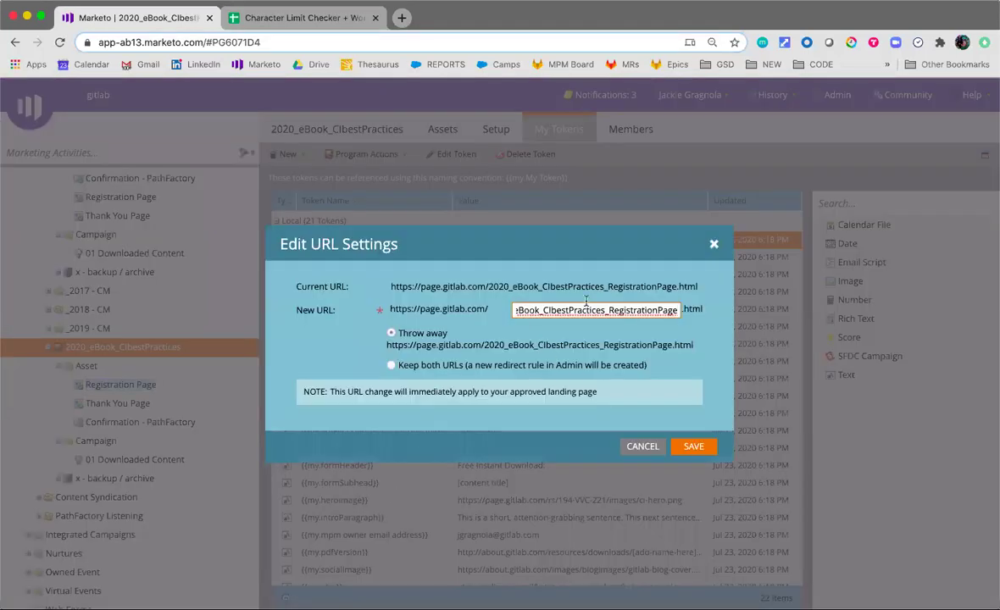
{"action": "double_click", "coordinate": [586, 311]}
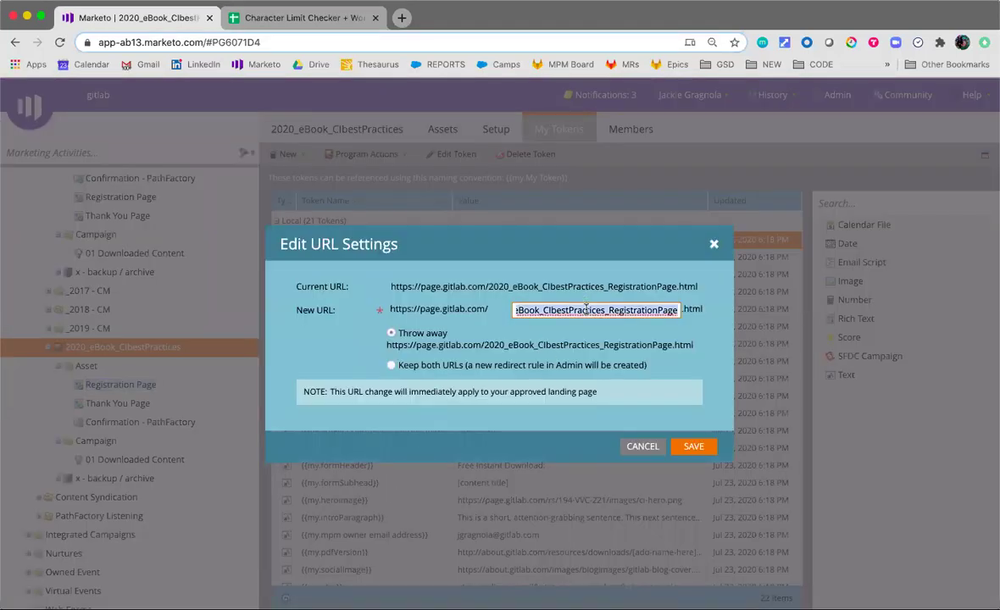
{"action": "type", "text": "resources-"}
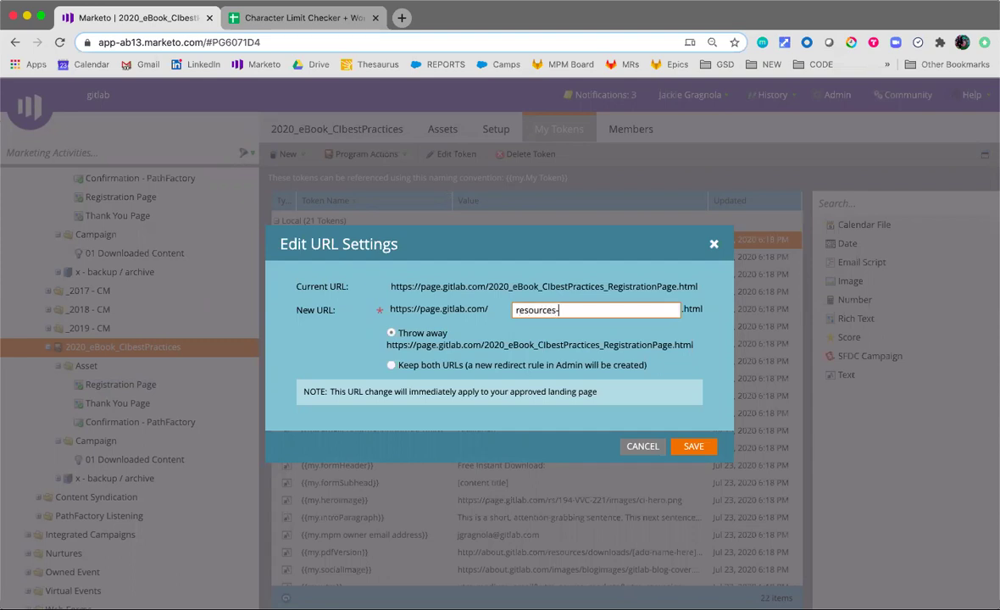
{"action": "type", "text": "ebook-ci-best-practices"}
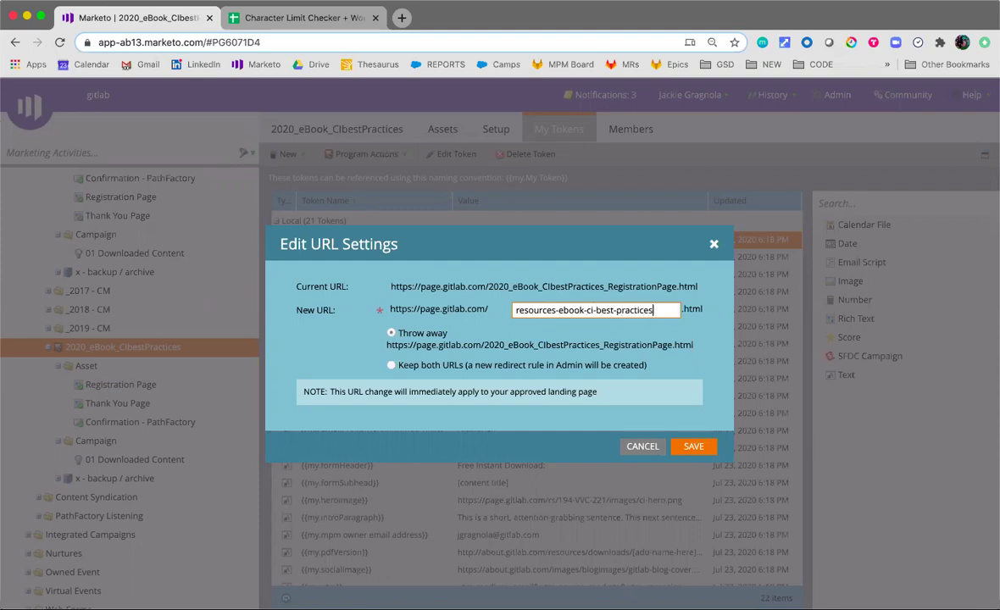
{"action": "key", "text": "super+a"}
{"action": "key", "text": "super+c"}
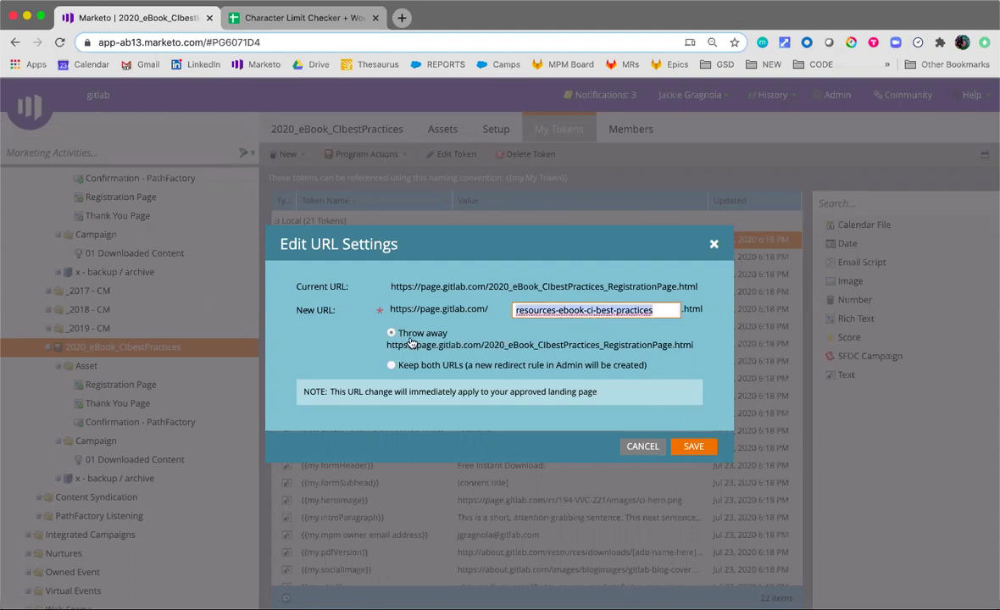
{"action": "left_click", "coordinate": [688, 447]}
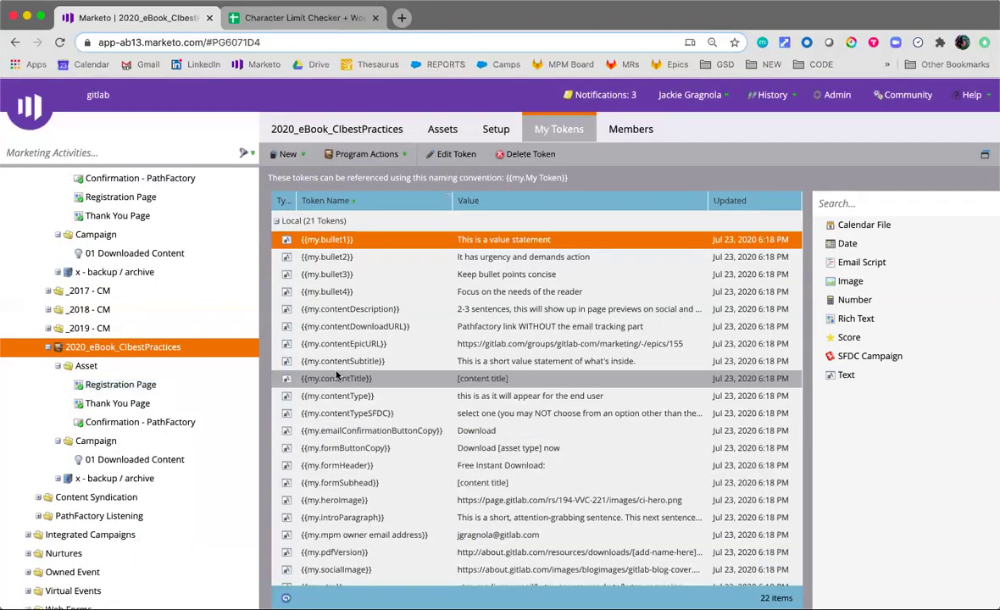
Paste resources-ebook-ci-best-practices into the Thank You Page's new URL setting
{"action": "left_click", "coordinate": [120, 384]}
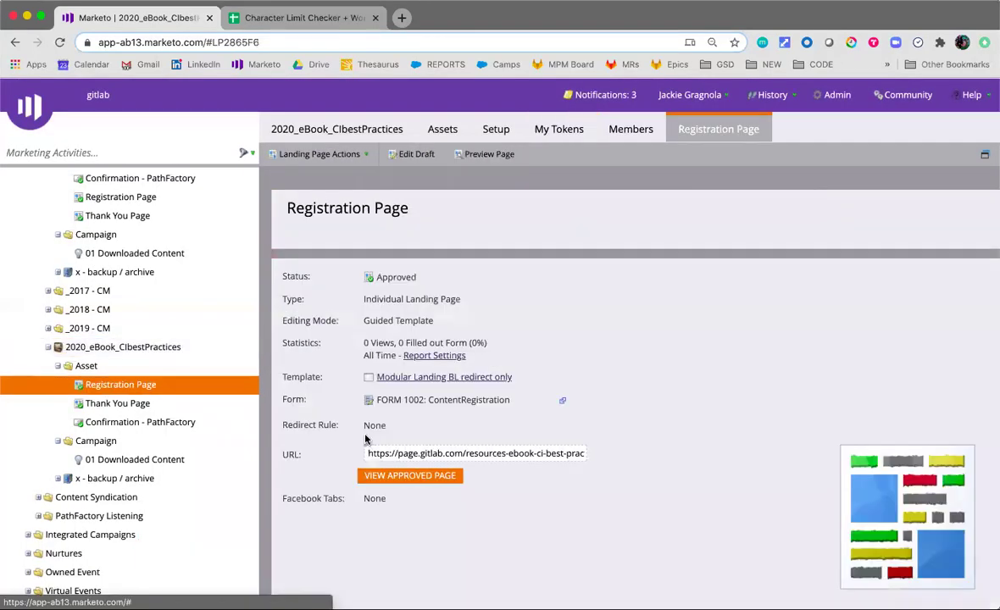
{"action": "right_click", "coordinate": [172, 403]}
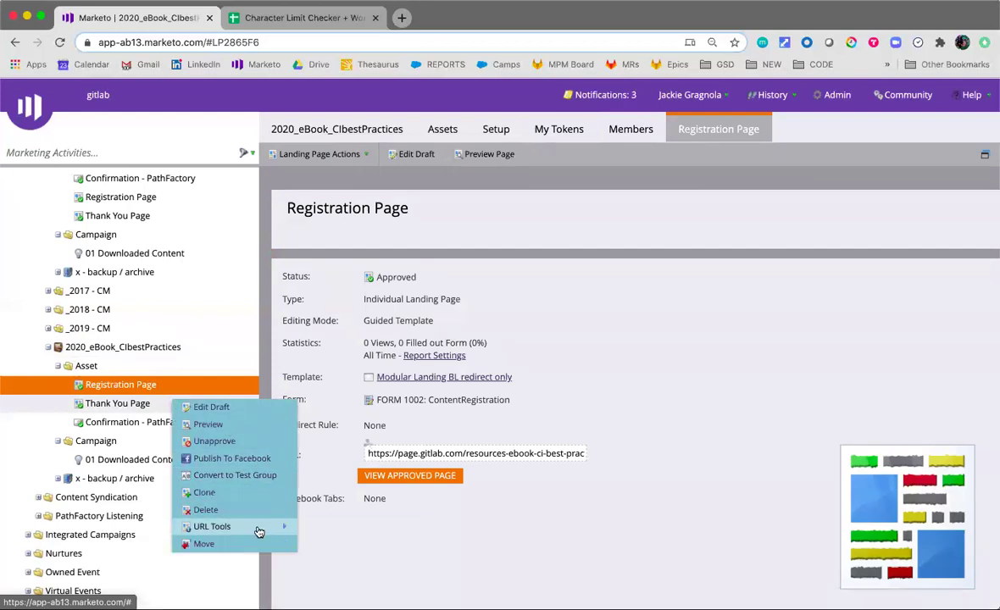
{"action": "mouse_move", "coordinate": [259, 527]}
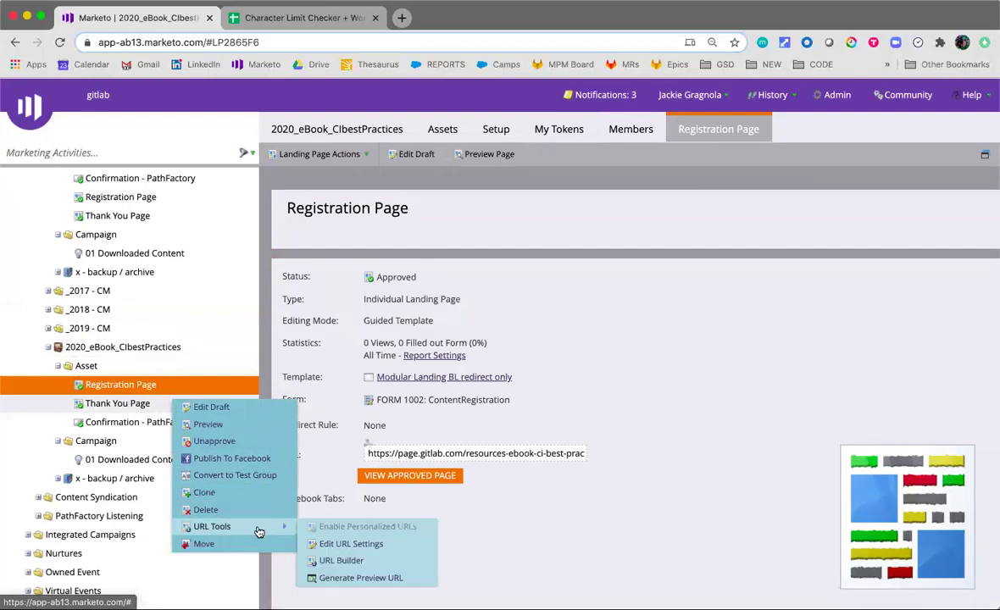
{"action": "left_click", "coordinate": [354, 543]}
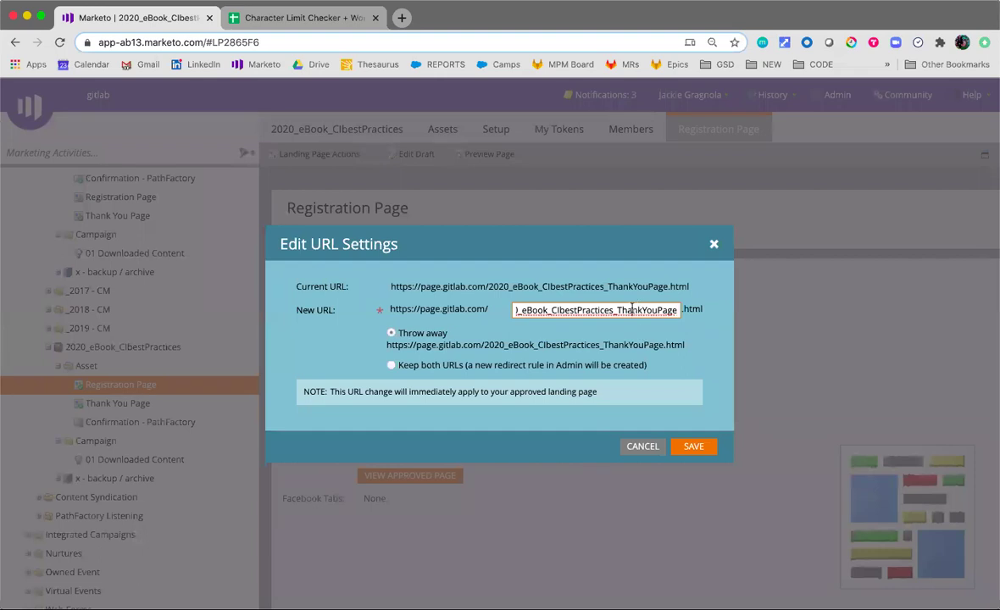
{"action": "key", "text": "super+a"}
{"action": "key", "text": "super+v"}
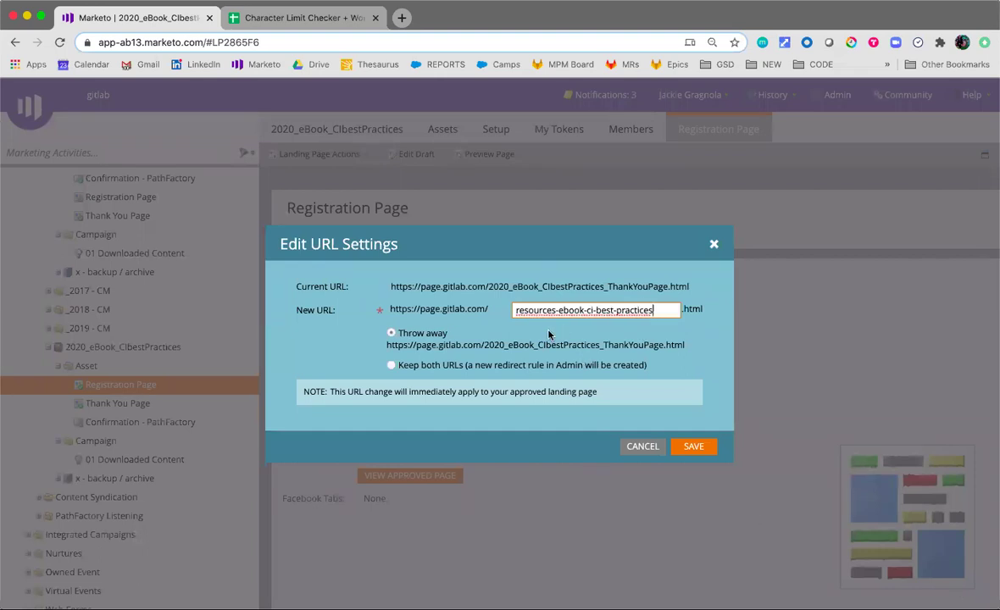
Append -thank-you to the Thank You Page URL, save, and return to the Registration Page summary
{"action": "type", "text": "-="}
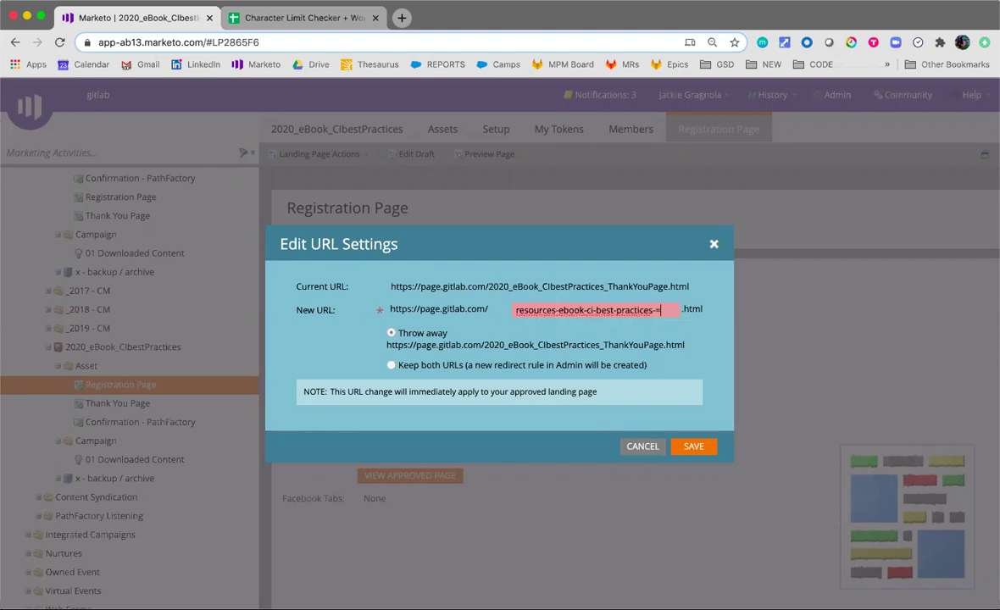
{"action": "key", "text": "BackSpace"}
{"action": "type", "text": "thank-you"}
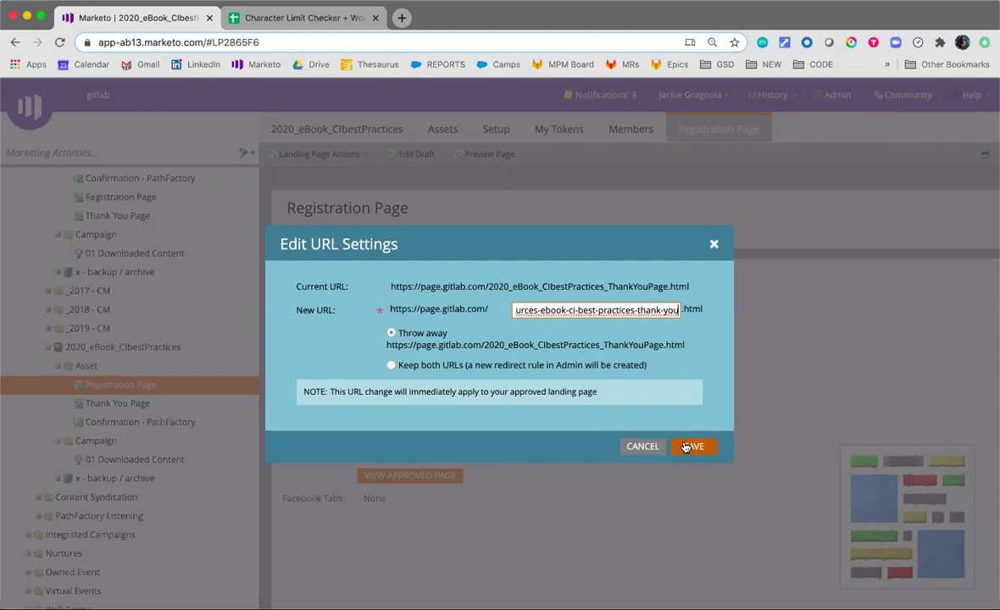
{"action": "key", "text": "Tab"}
{"action": "left_click", "coordinate": [694, 446]}
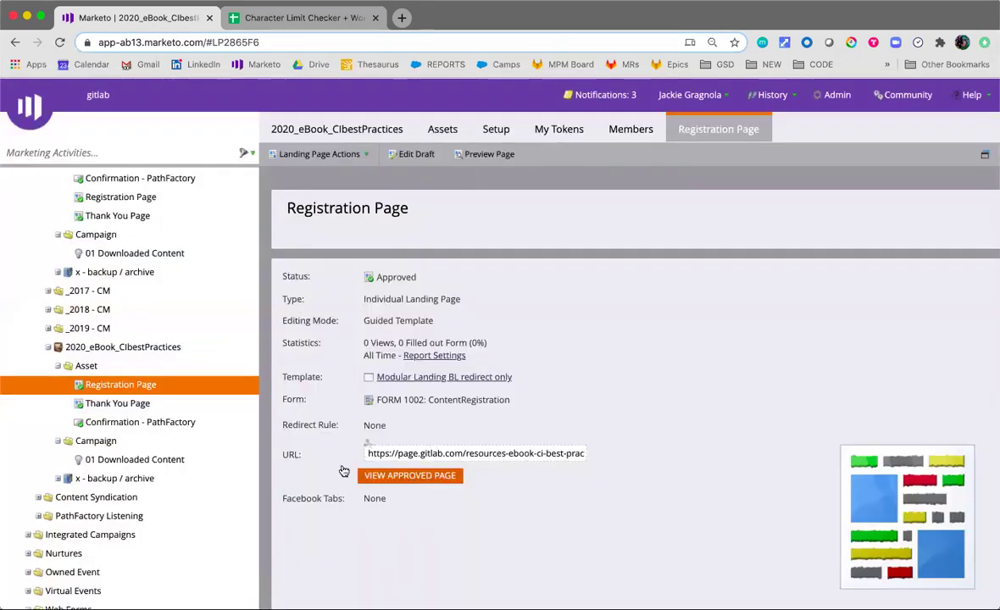
{"action": "left_click_drag", "start_coordinate": [585, 450], "coordinate": [368, 447]}
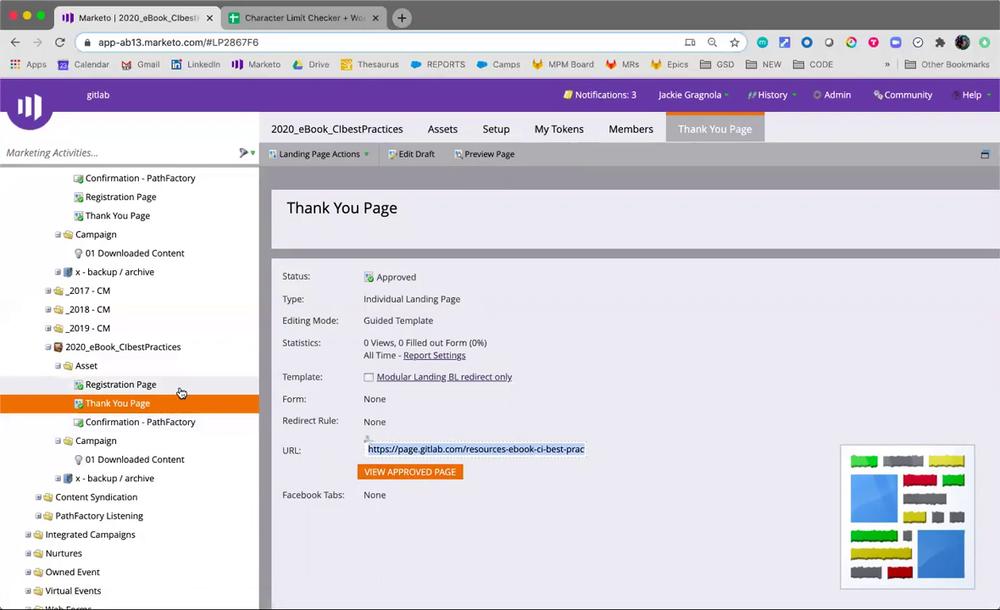
{"action": "left_click", "coordinate": [120, 385]}
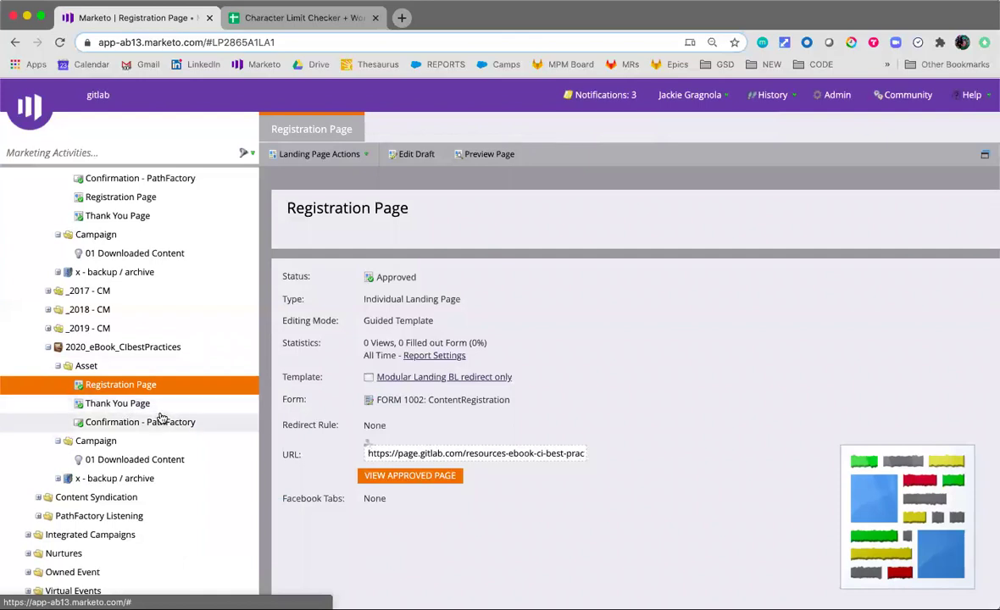
Activate the 01 Downloaded Content triggered campaign from its Schedule tab and confirm
{"action": "left_click", "coordinate": [149, 460]}
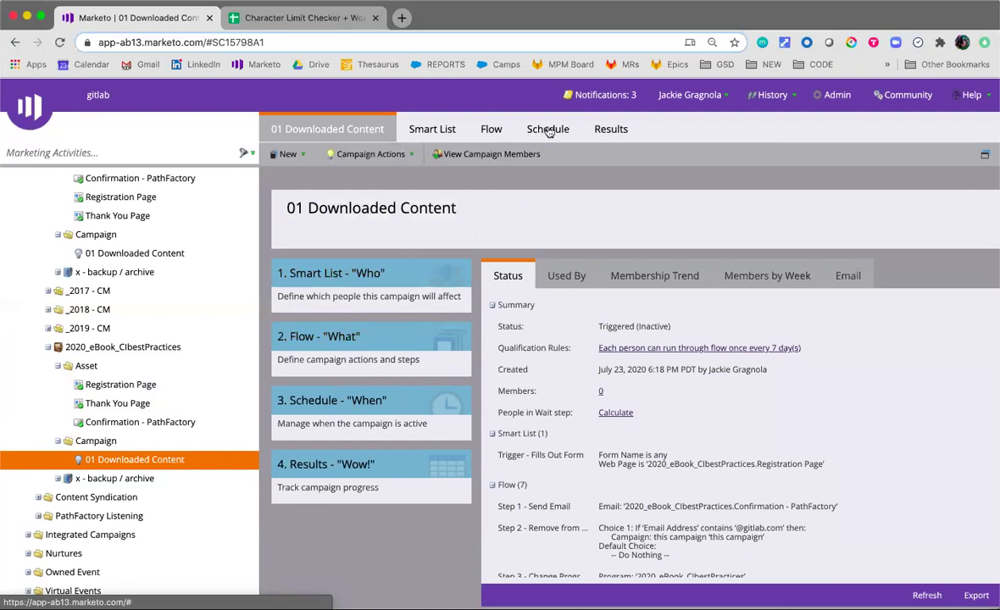
{"action": "left_click", "coordinate": [433, 418]}
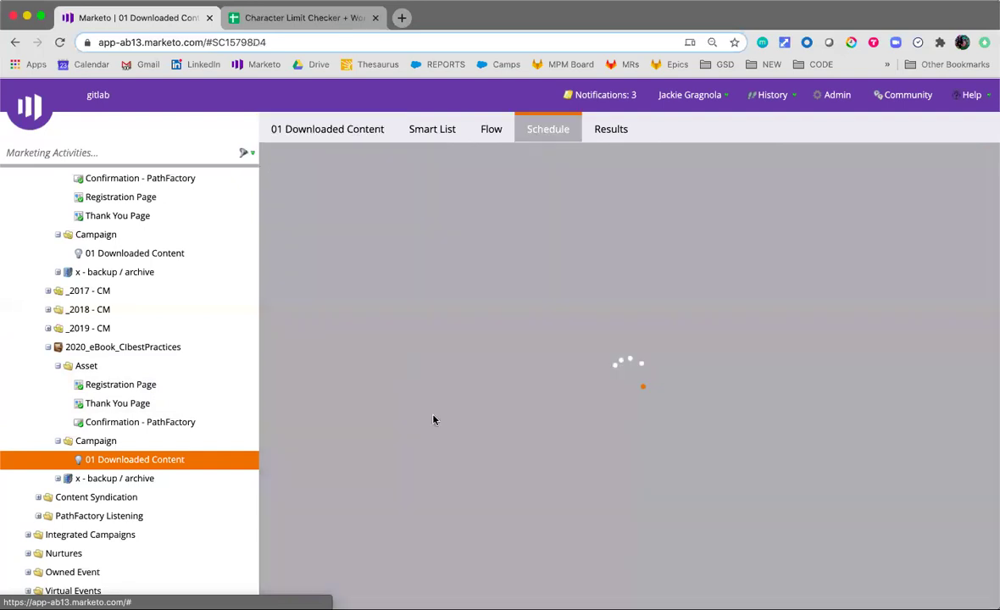
{"action": "left_click", "coordinate": [407, 462]}
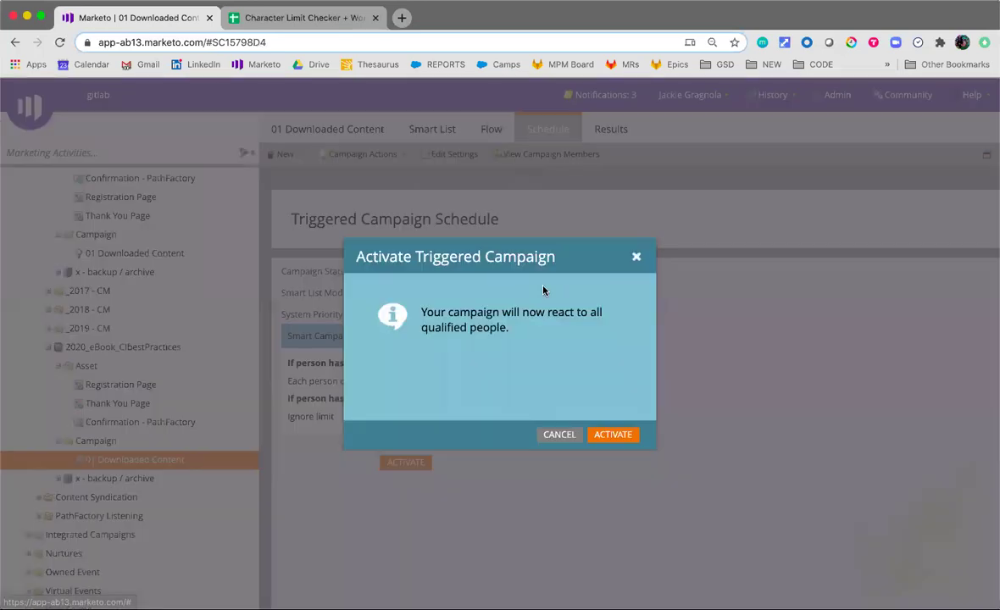
{"action": "left_click", "coordinate": [619, 436]}
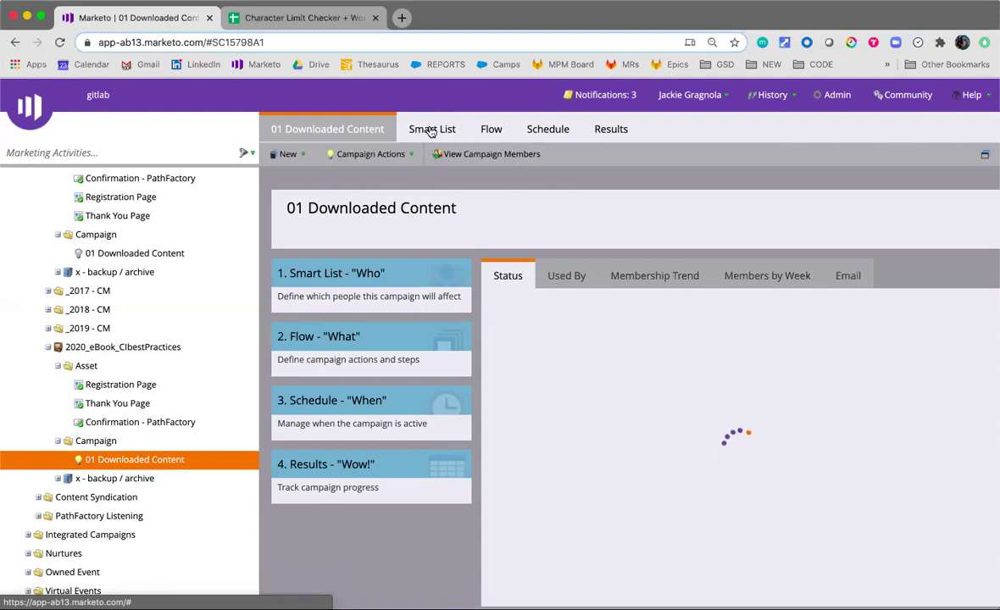
Verify the Smart List's Fills Out Form trigger uses 2020_eBook_CIbestPractices.Registration Page
{"action": "left_click", "coordinate": [432, 130]}
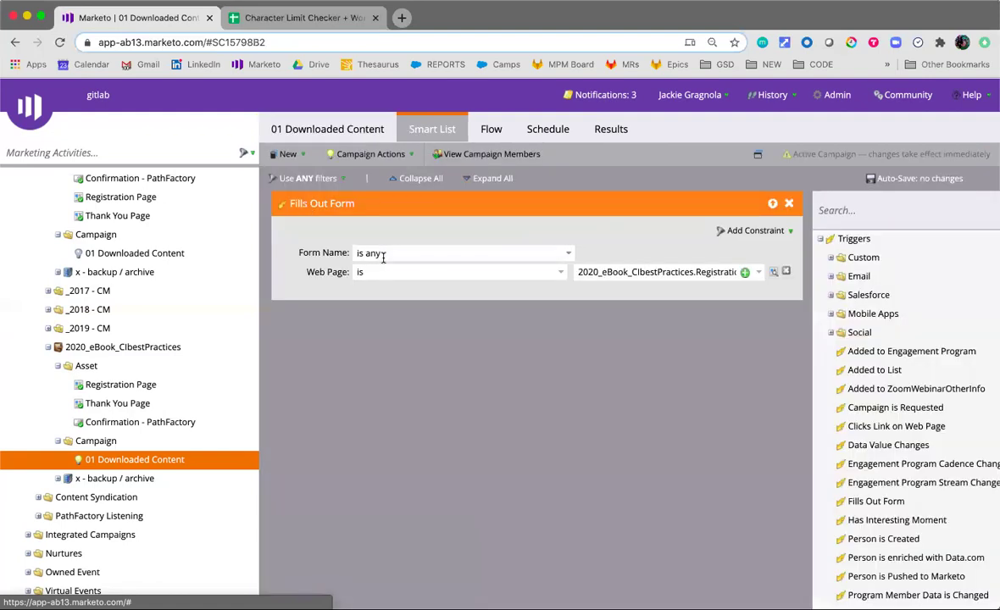
{"action": "left_click", "coordinate": [649, 273]}
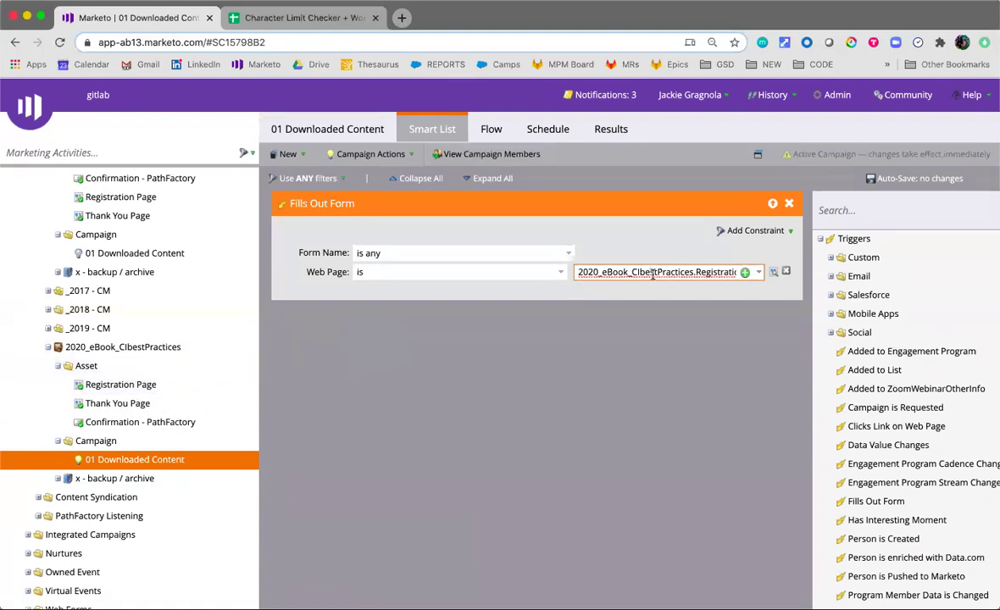
{"action": "key", "text": "Right"}
{"action": "key", "text": "Right"}
{"action": "key", "text": "Right"}
{"action": "key", "text": "Right"}
{"action": "key", "text": "Right"}
{"action": "key", "text": "Right"}
{"action": "key", "text": "Right"}
{"action": "key", "text": "Right"}
{"action": "key", "text": "Right"}
{"action": "key", "text": "Right"}
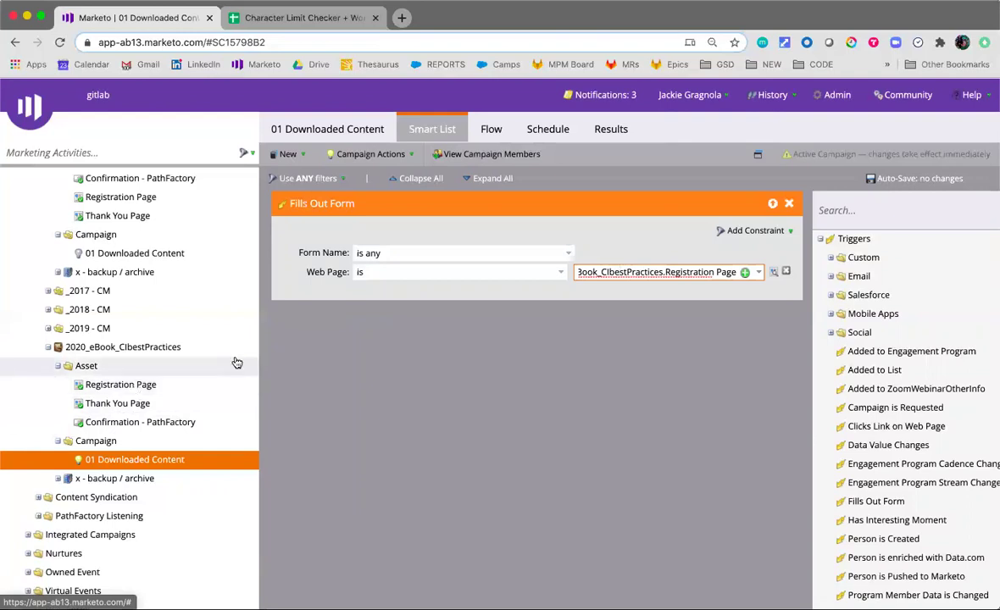
{"action": "left_click", "coordinate": [600, 342]}
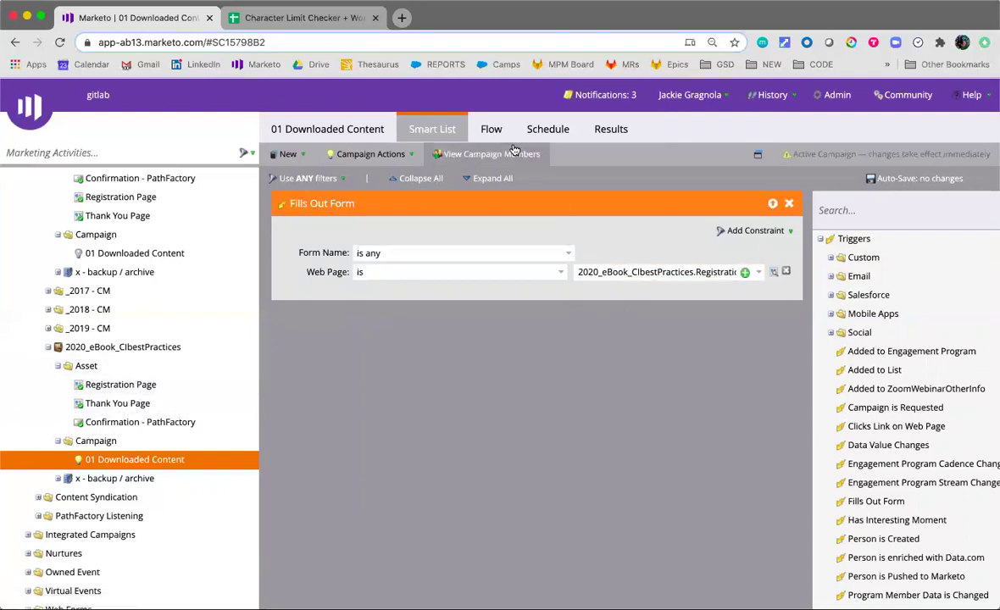
Review the campaign's flow steps, starting with the confirmation email name
{"action": "left_click", "coordinate": [490, 129]}
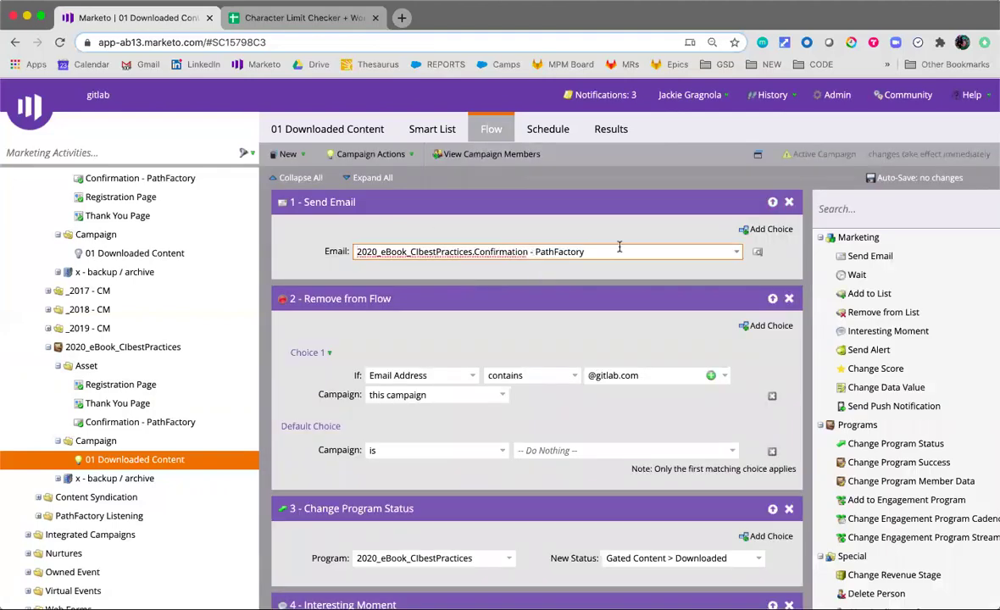
{"action": "left_click_drag", "start_coordinate": [613, 247], "coordinate": [347, 252]}
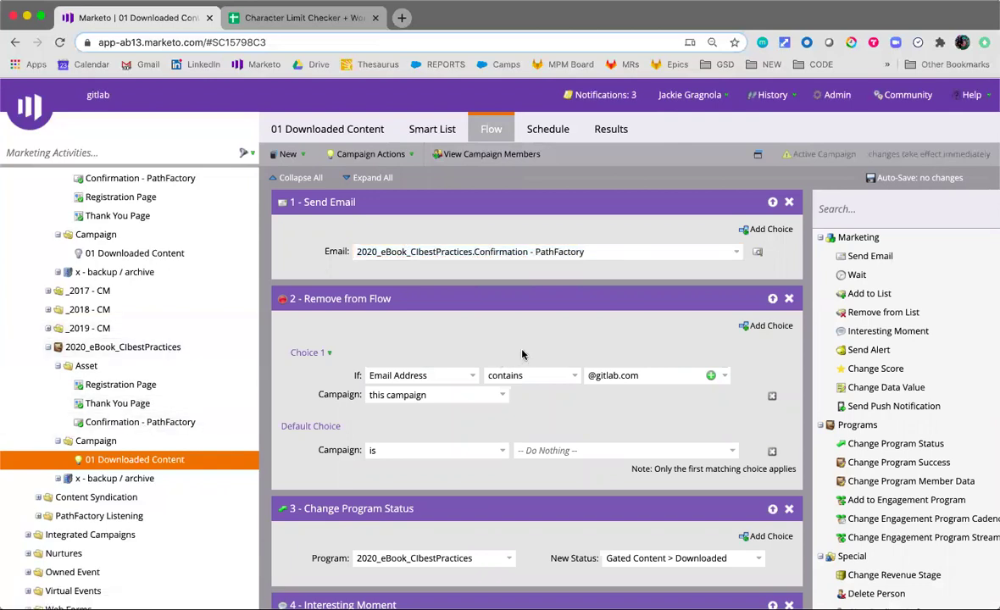
{"action": "scroll", "coordinate": [535, 351], "scroll_direction": "down", "scroll_amount": 2}
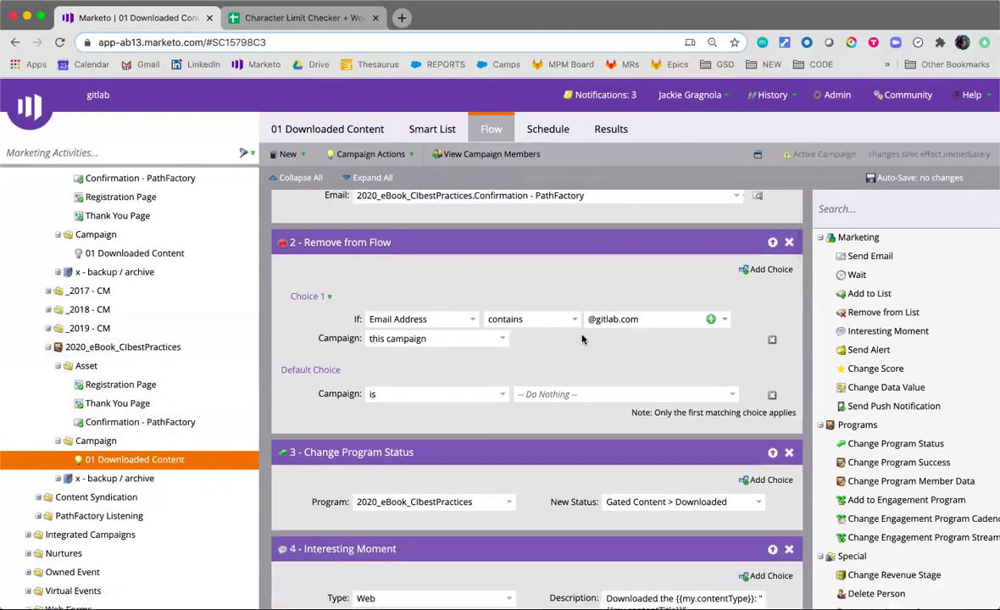
{"action": "scroll", "coordinate": [652, 354], "scroll_direction": "down", "scroll_amount": 1}
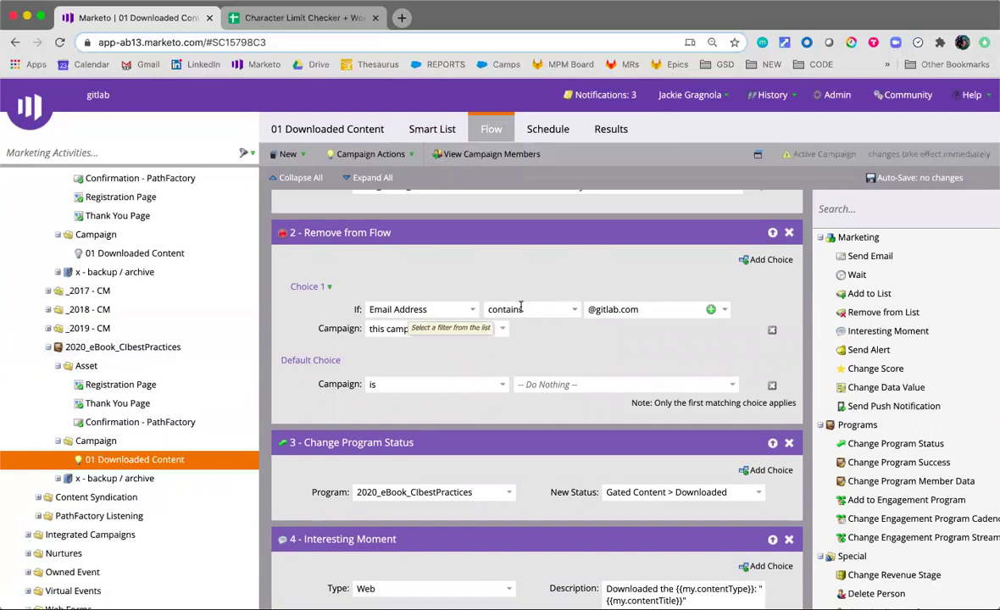
{"action": "scroll", "coordinate": [445, 280], "scroll_direction": "up", "scroll_amount": 3}
{"action": "scroll", "coordinate": [508, 339], "scroll_direction": "down", "scroll_amount": 5}
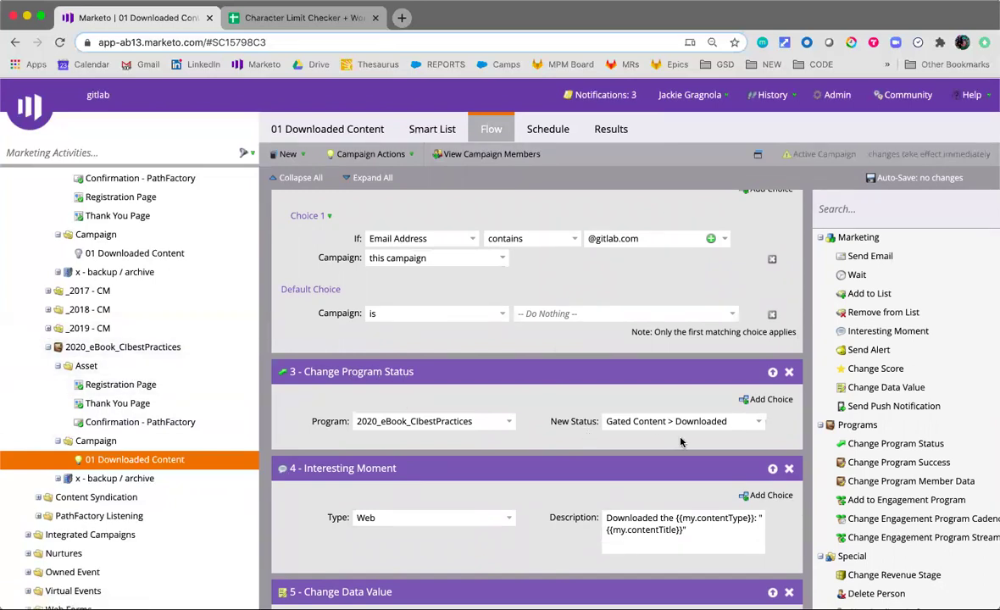
{"action": "scroll", "coordinate": [653, 424], "scroll_direction": "down", "scroll_amount": 2}
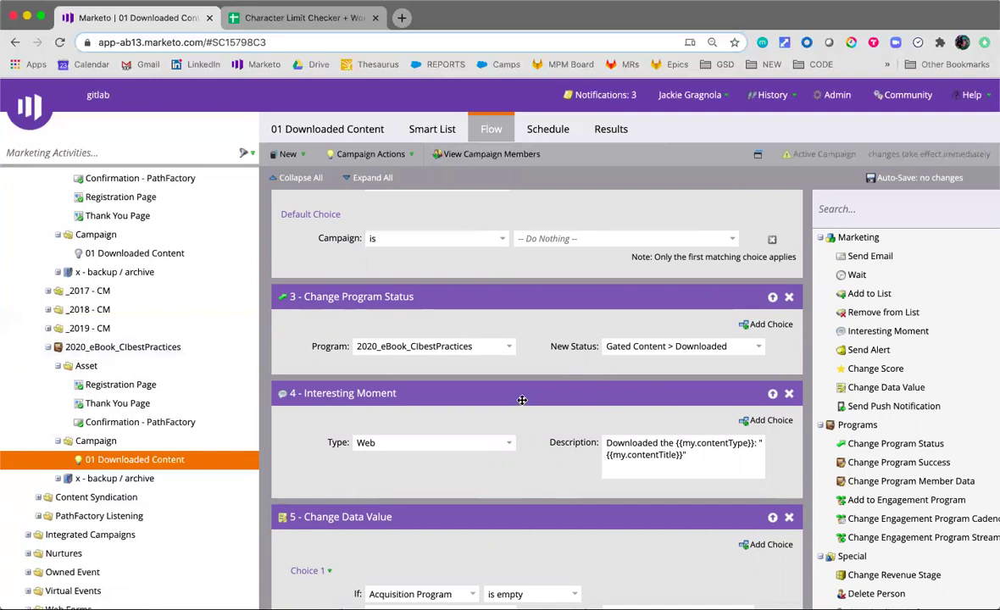
{"action": "scroll", "coordinate": [588, 341], "scroll_direction": "down", "scroll_amount": 2}
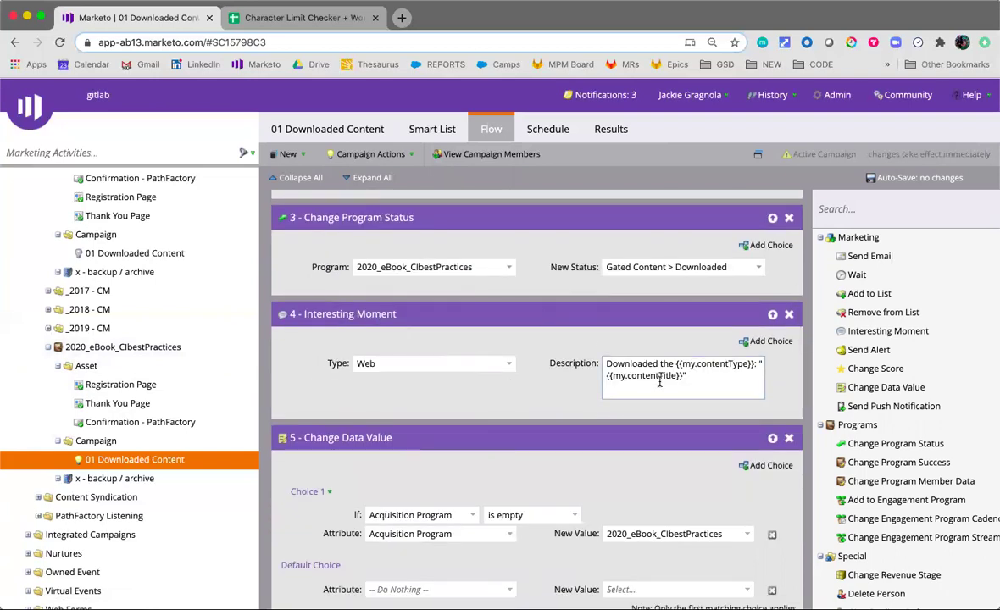
Check the contentType and contentTitle tokens in the Interesting Moment description and remaining steps
{"action": "left_click_drag", "start_coordinate": [676, 364], "coordinate": [744, 367]}
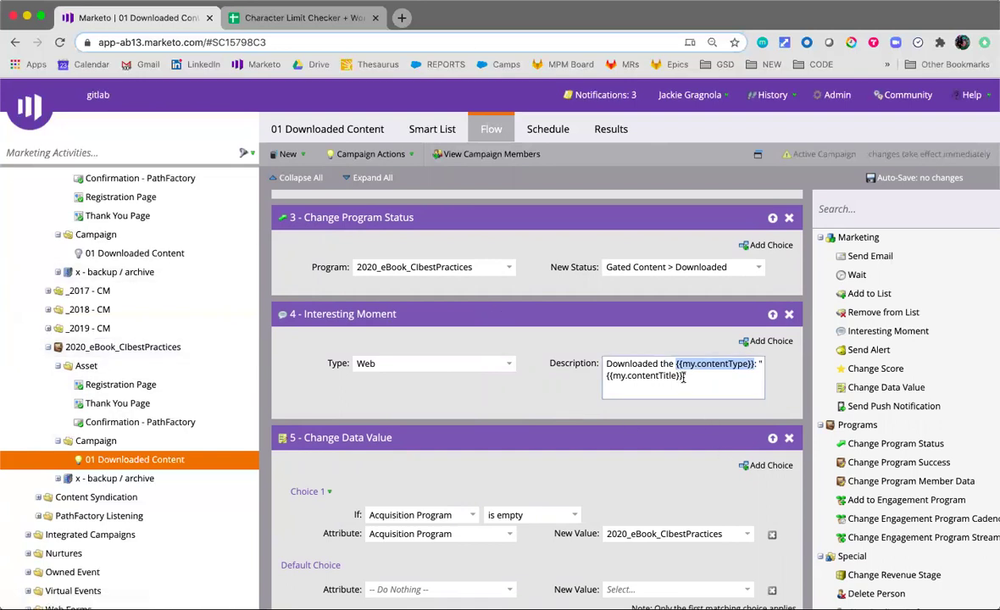
{"action": "left_click_drag", "start_coordinate": [683, 376], "coordinate": [626, 386]}
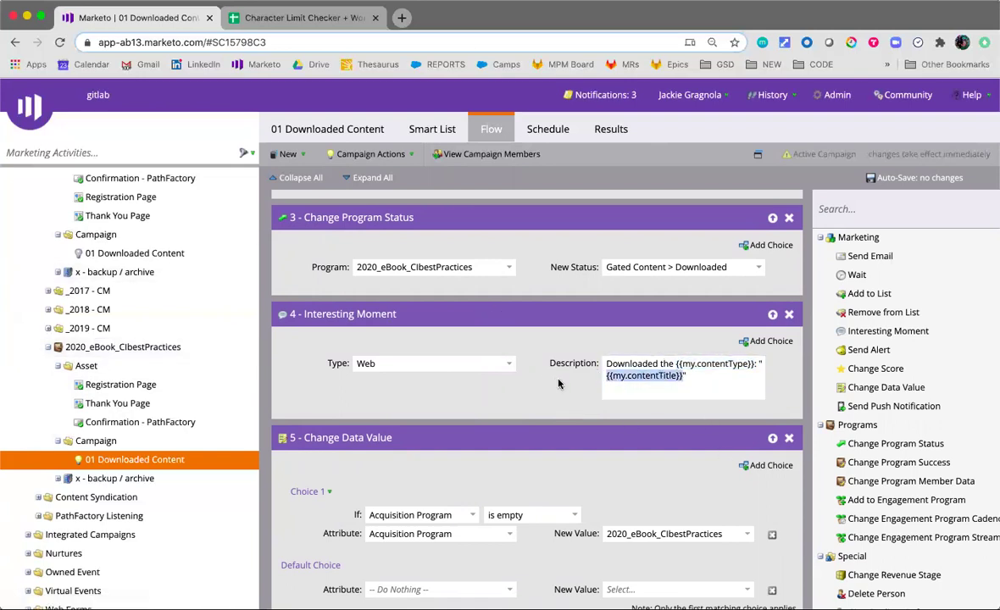
{"action": "left_click", "coordinate": [590, 430]}
{"action": "scroll", "coordinate": [529, 420], "scroll_direction": "down", "scroll_amount": 5}
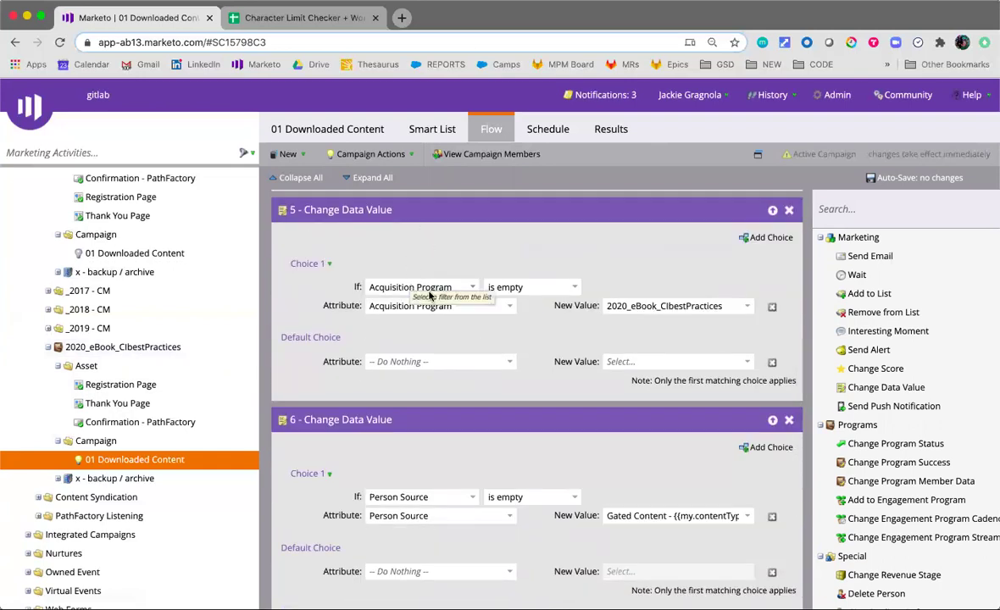
{"action": "scroll", "coordinate": [603, 377], "scroll_direction": "down", "scroll_amount": 3}
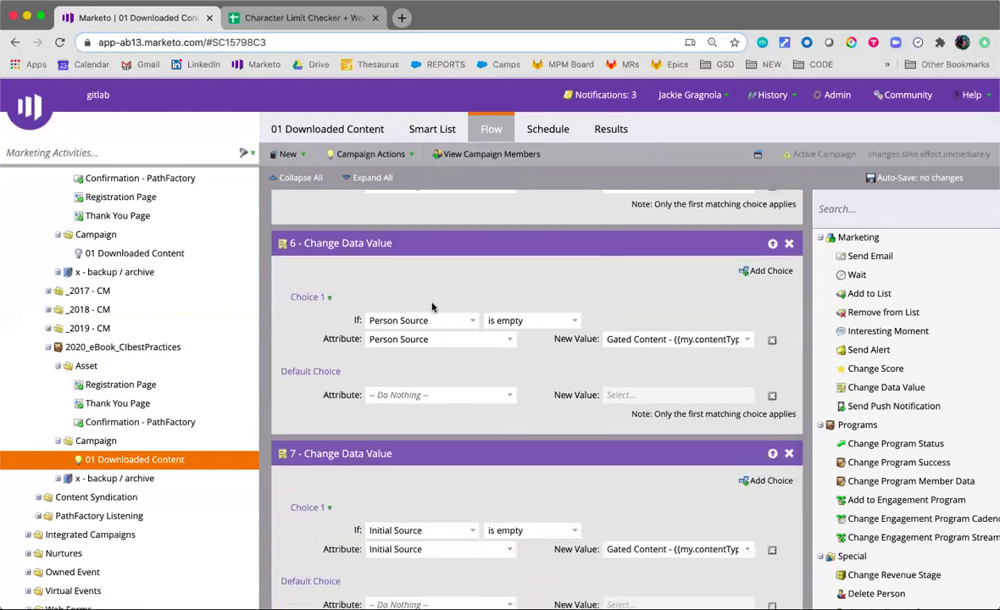
{"action": "scroll", "coordinate": [572, 432], "scroll_direction": "down", "scroll_amount": 2}
{"action": "scroll", "coordinate": [535, 389], "scroll_direction": "up", "scroll_amount": 1}
Inspect the {{my.contentTypeSFDC}} token in step 6's Person Source new value
{"action": "left_click", "coordinate": [693, 323]}
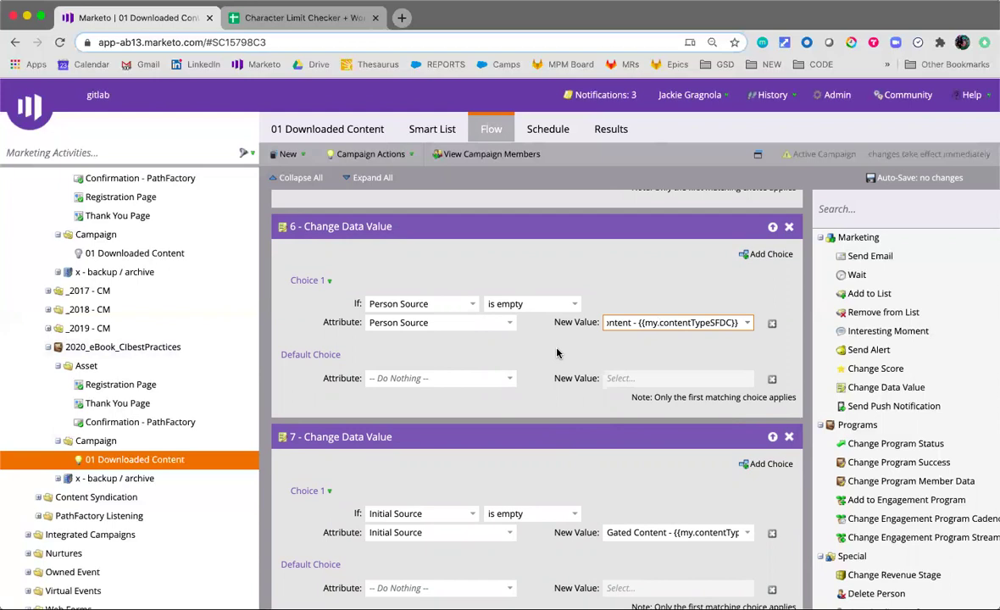
{"action": "scroll", "coordinate": [162, 339], "scroll_direction": "up", "scroll_amount": 10}
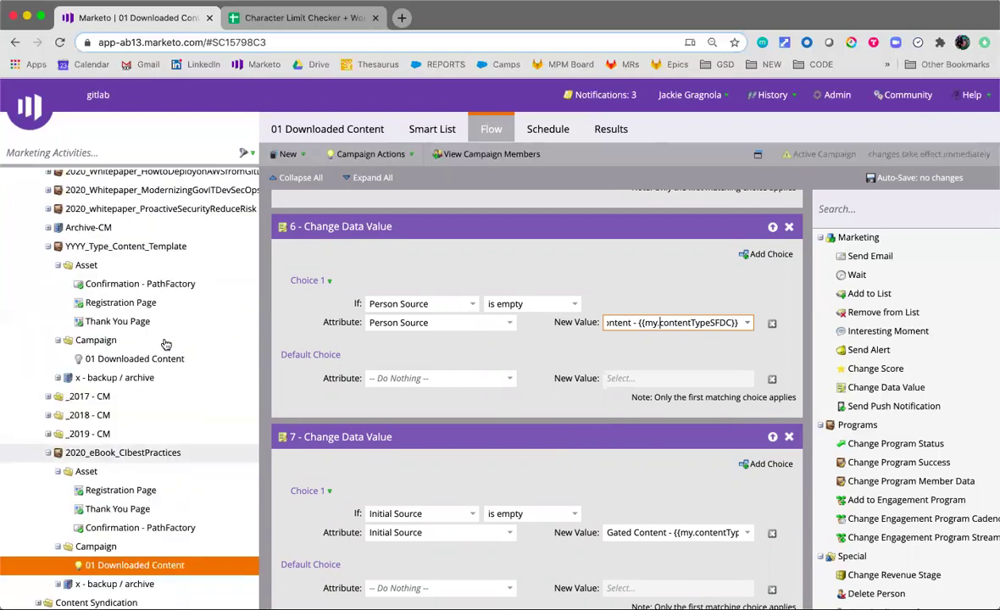
{"action": "scroll", "coordinate": [164, 341], "scroll_direction": "down", "scroll_amount": 1}
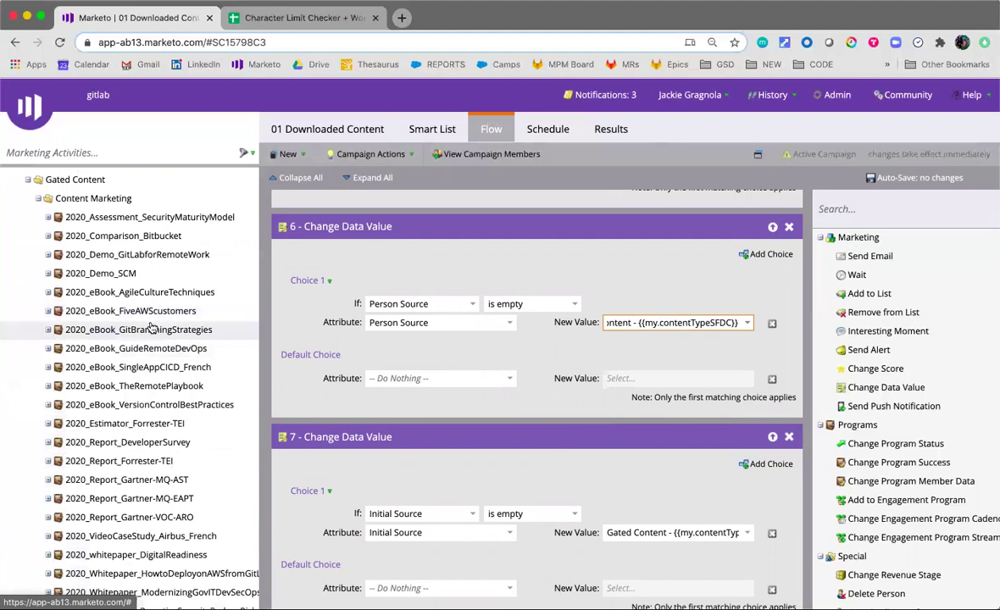
{"action": "scroll", "coordinate": [157, 338], "scroll_direction": "down", "scroll_amount": 1}
{"action": "scroll", "coordinate": [154, 424], "scroll_direction": "down", "scroll_amount": 4}
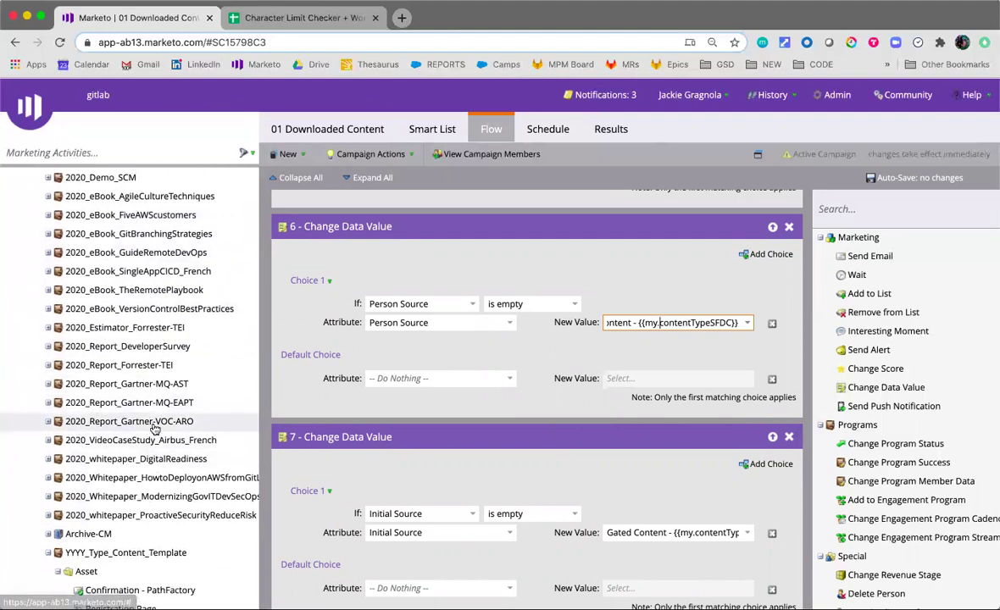
{"action": "scroll", "coordinate": [153, 424], "scroll_direction": "up", "scroll_amount": 4}
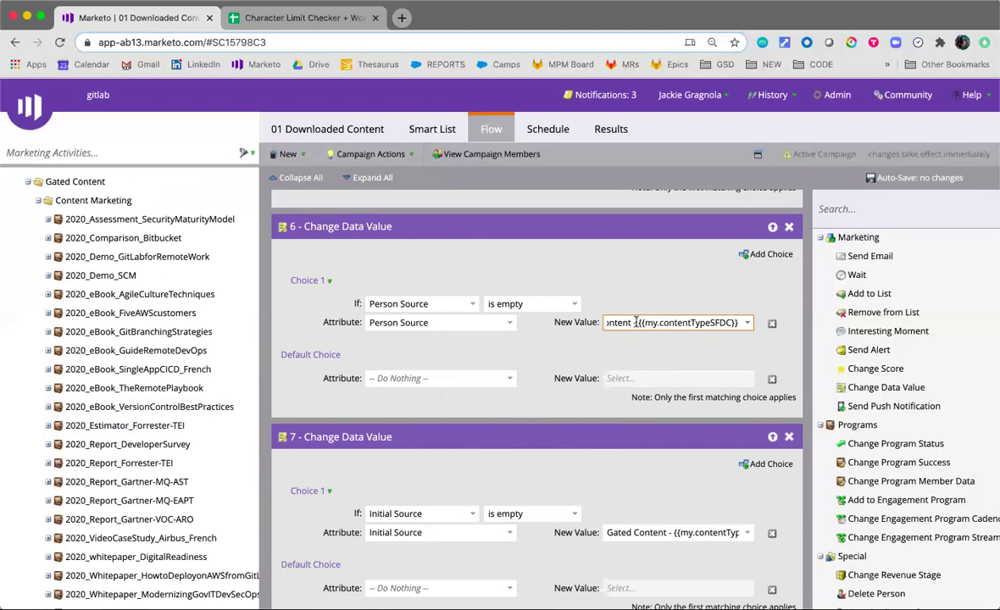
{"action": "left_click_drag", "start_coordinate": [639, 323], "coordinate": [738, 323]}
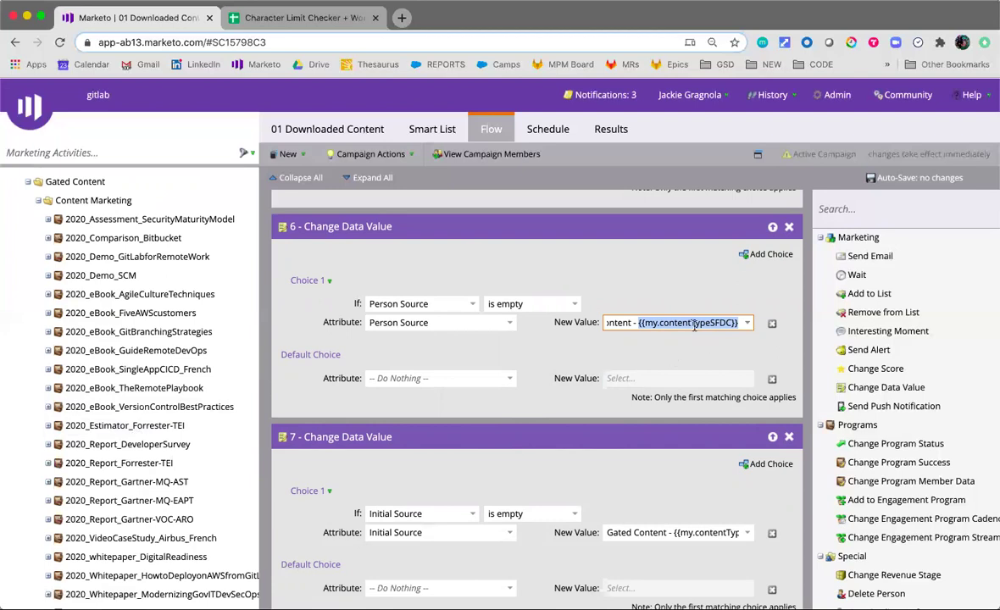
{"action": "left_click", "coordinate": [693, 322]}
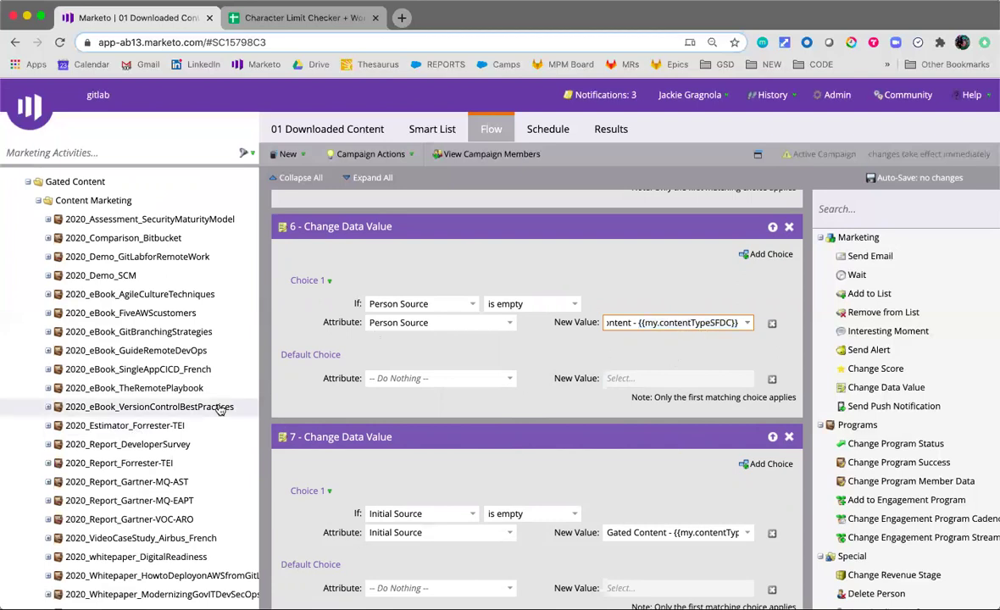
Return to the 2020_eBook_CIbestPractices program's summary page
{"action": "scroll", "coordinate": [208, 411], "scroll_direction": "down", "scroll_amount": 10}
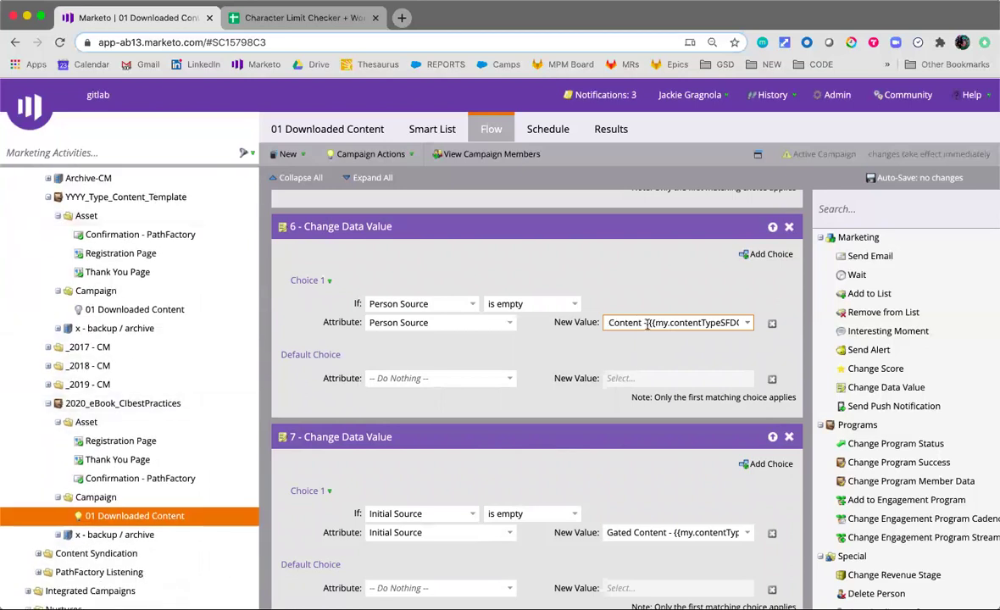
{"action": "scroll", "coordinate": [198, 407], "scroll_direction": "down", "scroll_amount": 2}
{"action": "scroll", "coordinate": [198, 399], "scroll_direction": "down", "scroll_amount": 2}
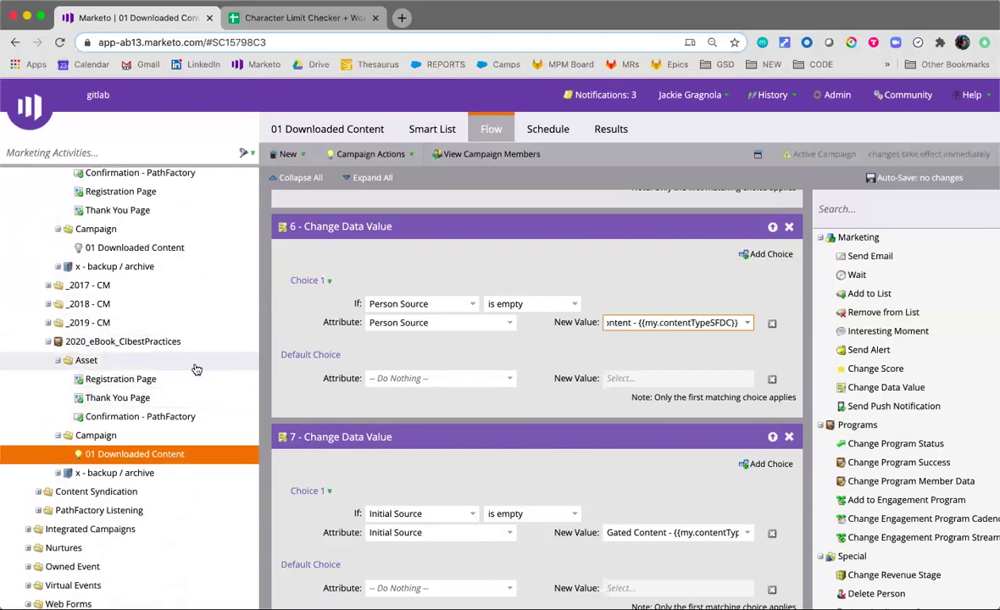
{"action": "scroll", "coordinate": [447, 416], "scroll_direction": "down", "scroll_amount": 3}
{"action": "scroll", "coordinate": [479, 422], "scroll_direction": "down", "scroll_amount": 1}
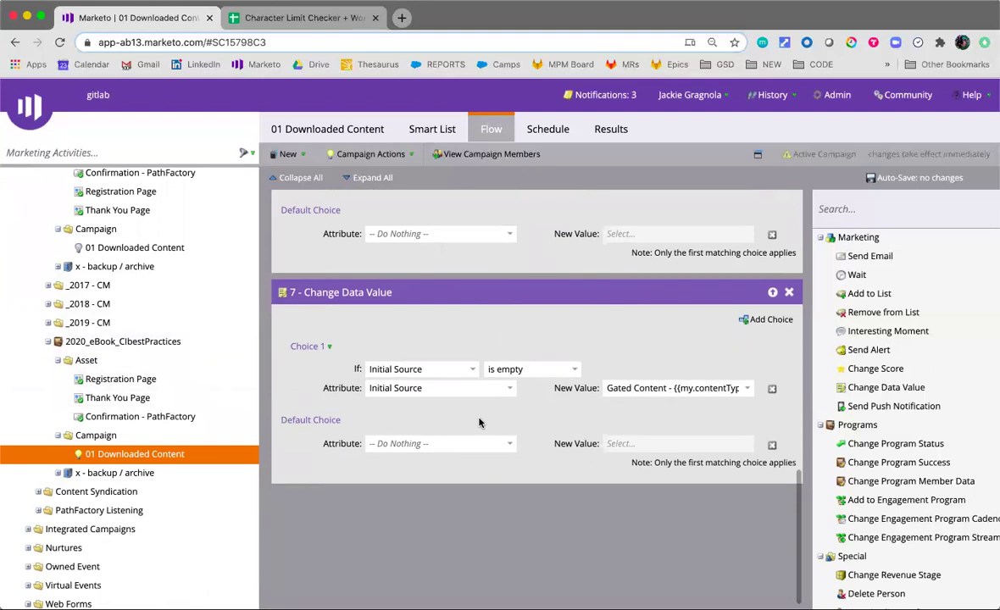
{"action": "left_click", "coordinate": [140, 342]}
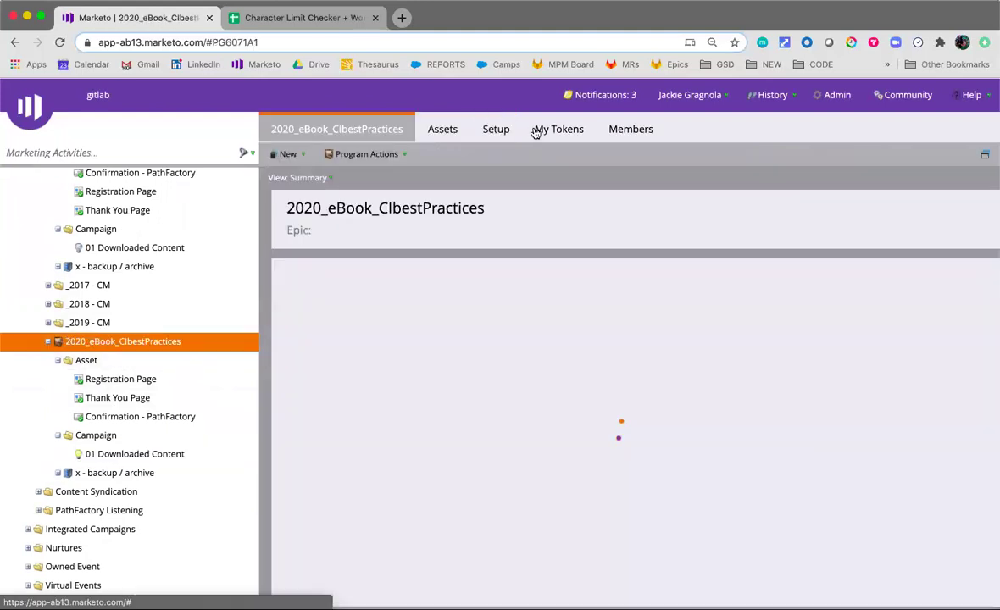
Read the contentTypeSFDC token's value without changing it, then open Salesforce Campaigns in a new tab
{"action": "left_click", "coordinate": [543, 131]}
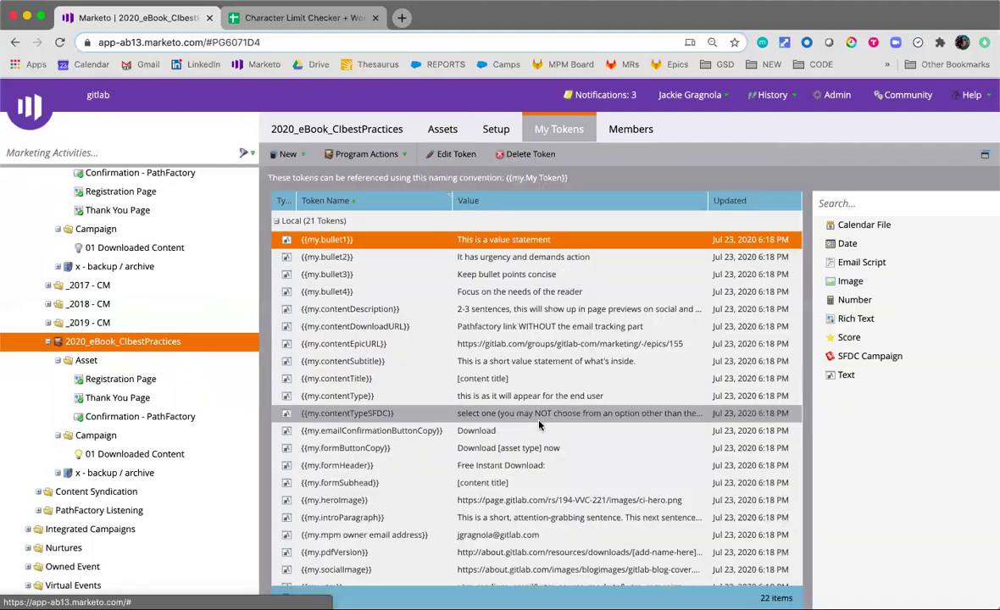
{"action": "scroll", "coordinate": [541, 472], "scroll_direction": "down", "scroll_amount": 2}
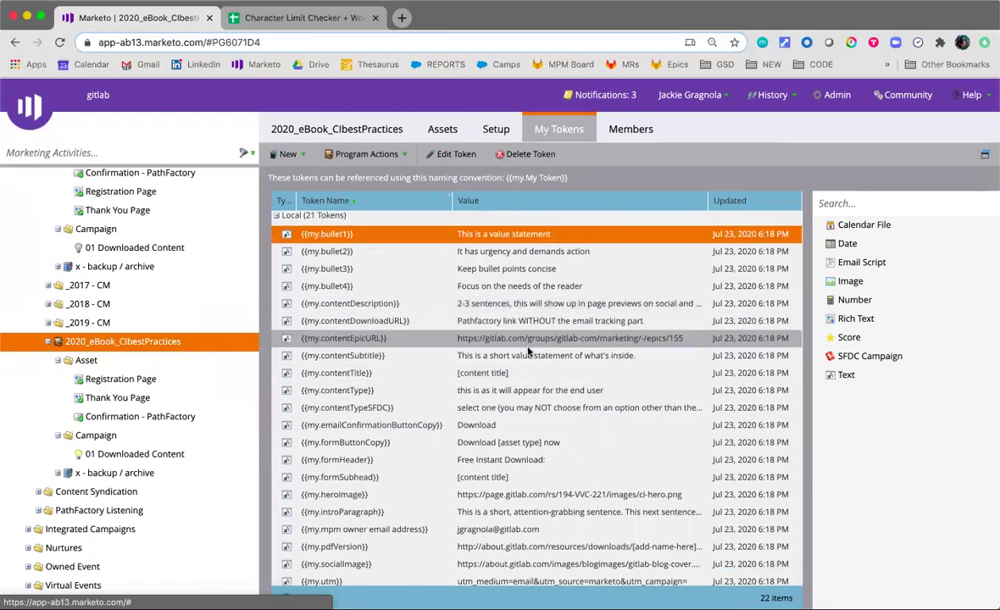
{"action": "left_click", "coordinate": [535, 415]}
{"action": "double_click", "coordinate": [535, 415]}
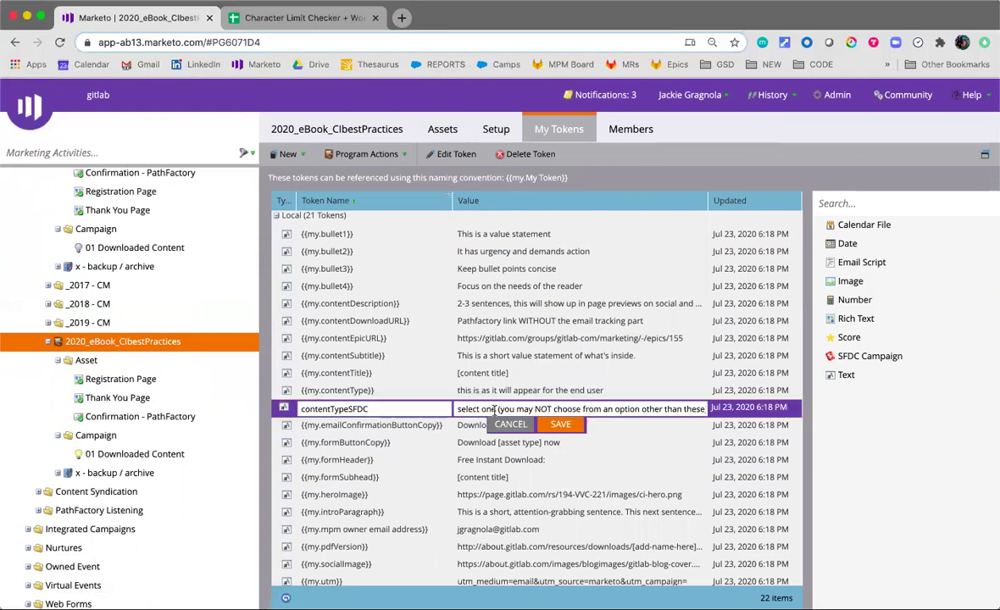
{"action": "key", "text": "Right"}
{"action": "key", "text": "Right"}
{"action": "key", "text": "Right"}
{"action": "key", "text": "Right"}
{"action": "key", "text": "Right"}
{"action": "key", "text": "Right"}
{"action": "key", "text": "Right"}
{"action": "key", "text": "Right"}
{"action": "key", "text": "Right"}
{"action": "key", "text": "Right"}
{"action": "key", "text": "Right"}
{"action": "key", "text": "Right"}
{"action": "key", "text": "Right"}
{"action": "key", "text": "Right"}
{"action": "key", "text": "Right"}
{"action": "key", "text": "Right"}
{"action": "key", "text": "Right"}
{"action": "key", "text": "Right"}
{"action": "key", "text": "Right"}
{"action": "key", "text": "Right"}
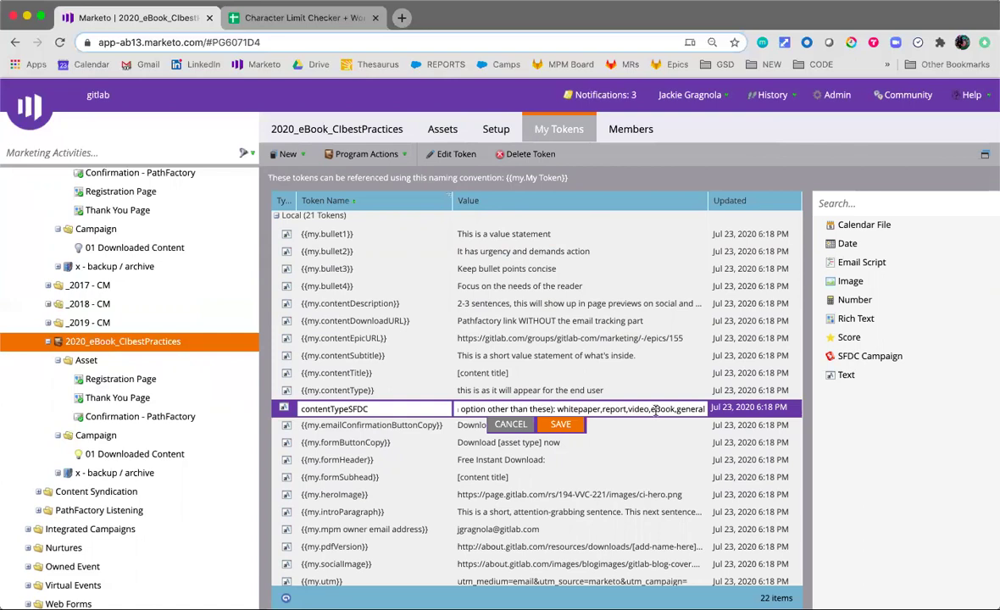
{"action": "left_click_drag", "start_coordinate": [675, 409], "coordinate": [713, 415]}
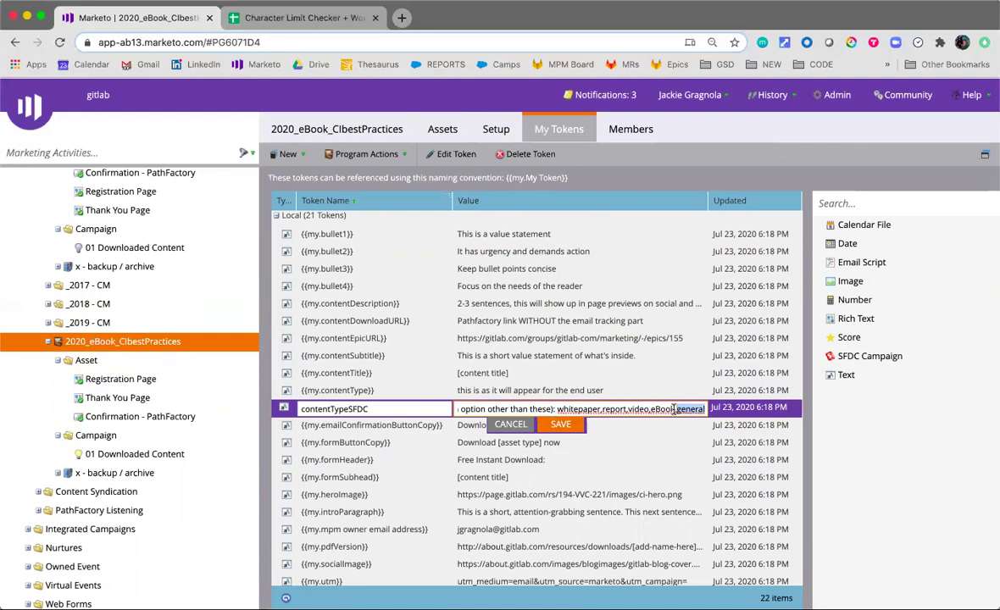
{"action": "left_click", "coordinate": [512, 426]}
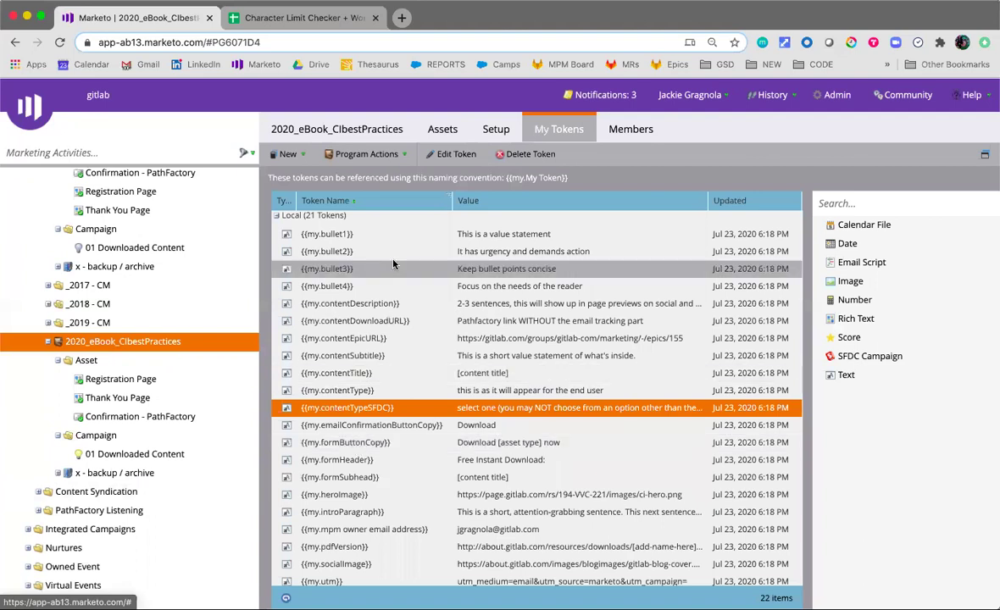
{"action": "middle_click", "coordinate": [512, 67]}
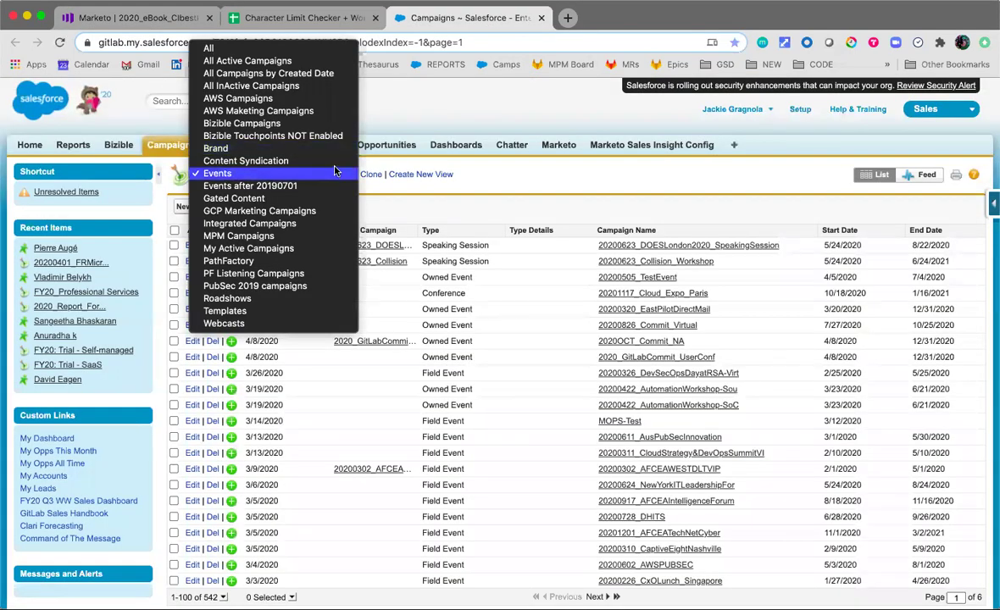
Filter Salesforce Campaigns to the Gated Content view and open 2020_eBook_ClbestPractices
{"action": "key", "text": "Up"}
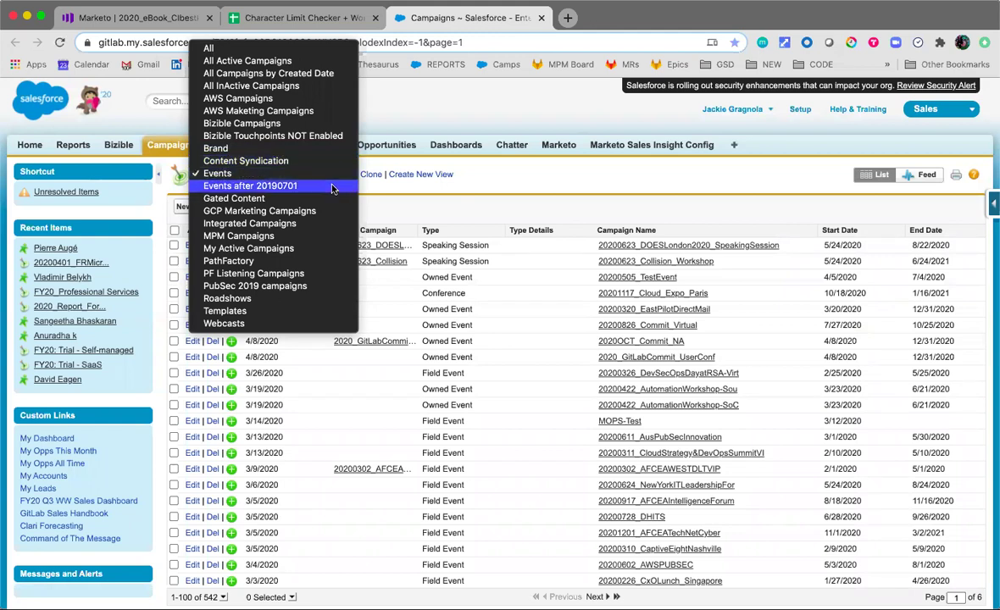
{"action": "left_click", "coordinate": [335, 197]}
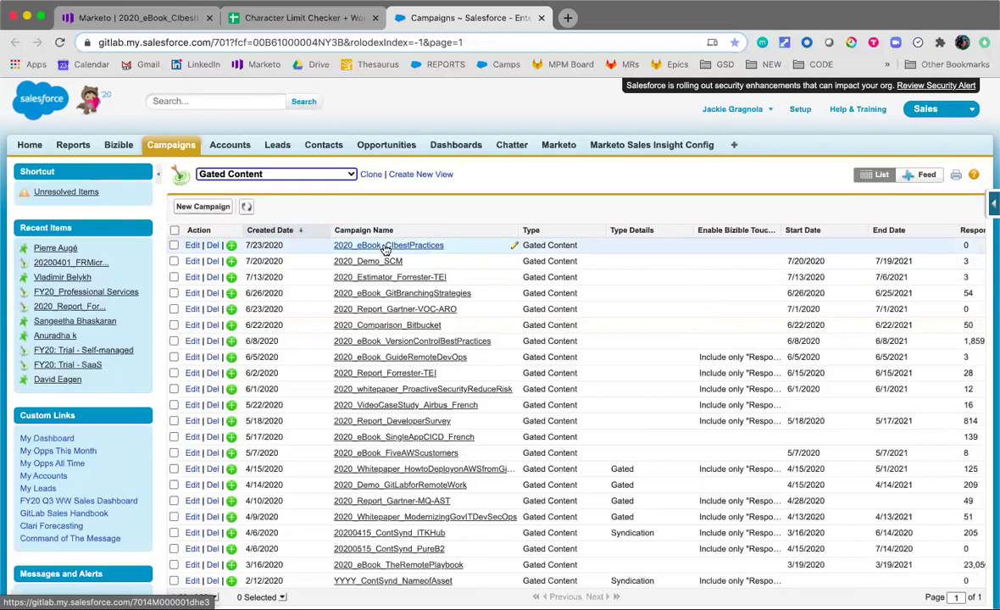
{"action": "left_click", "coordinate": [385, 246], "text": "super"}
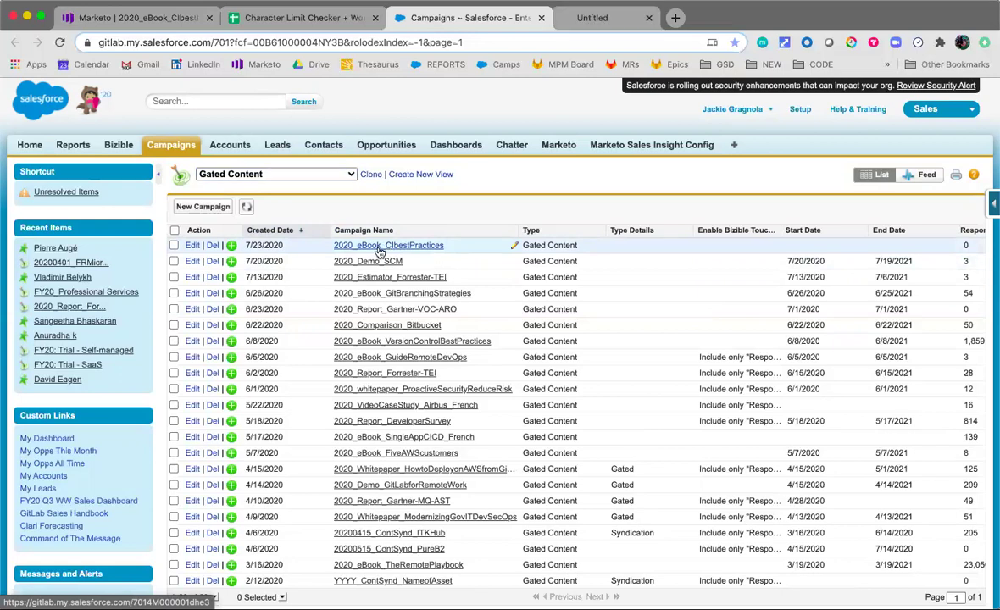
{"action": "left_click", "coordinate": [635, 17]}
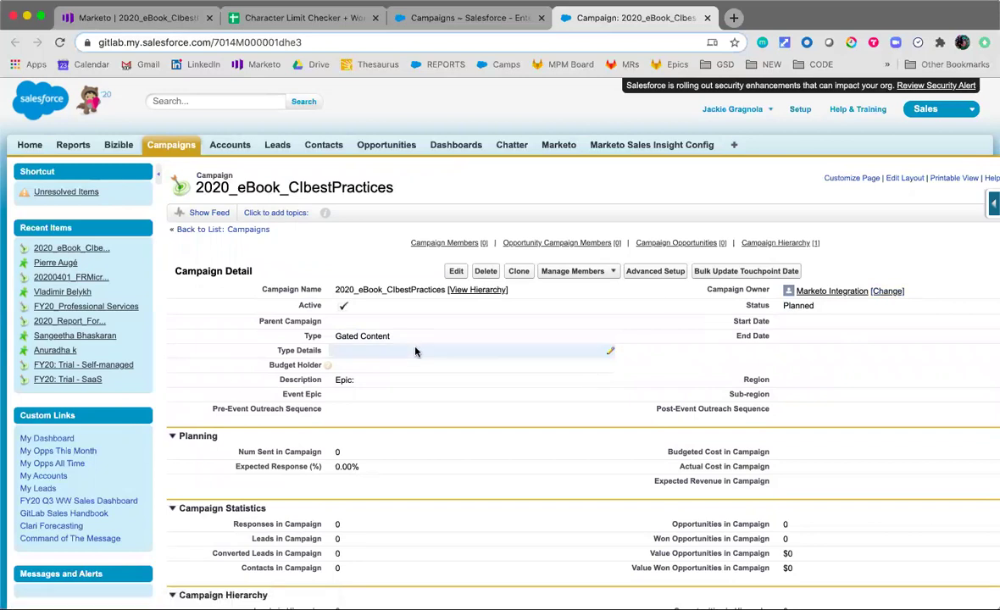
Change the campaign owner from Marketo Integration to the intended owner's name
{"action": "left_click", "coordinate": [887, 291]}
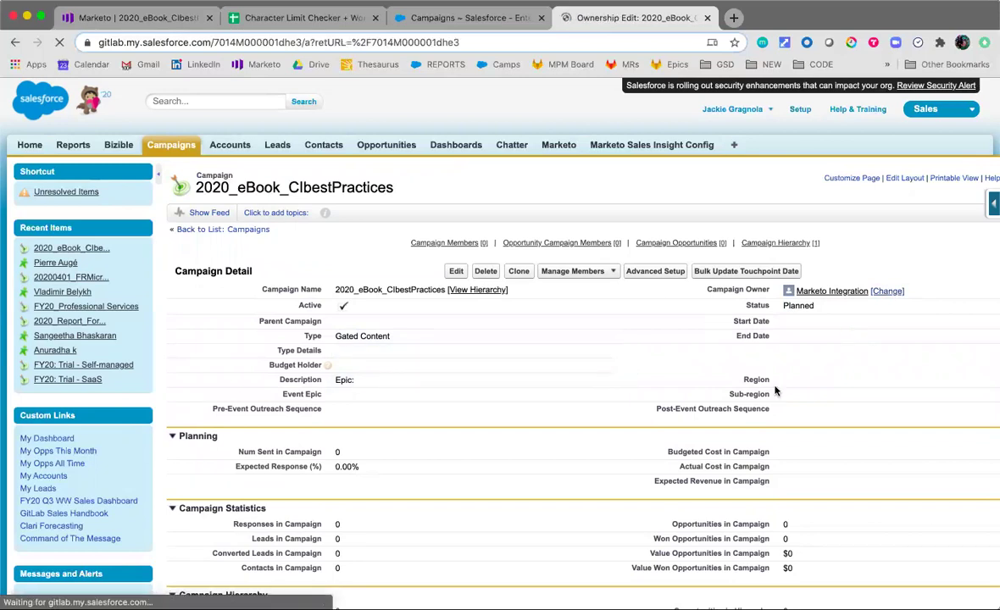
{"action": "left_click", "coordinate": [472, 278]}
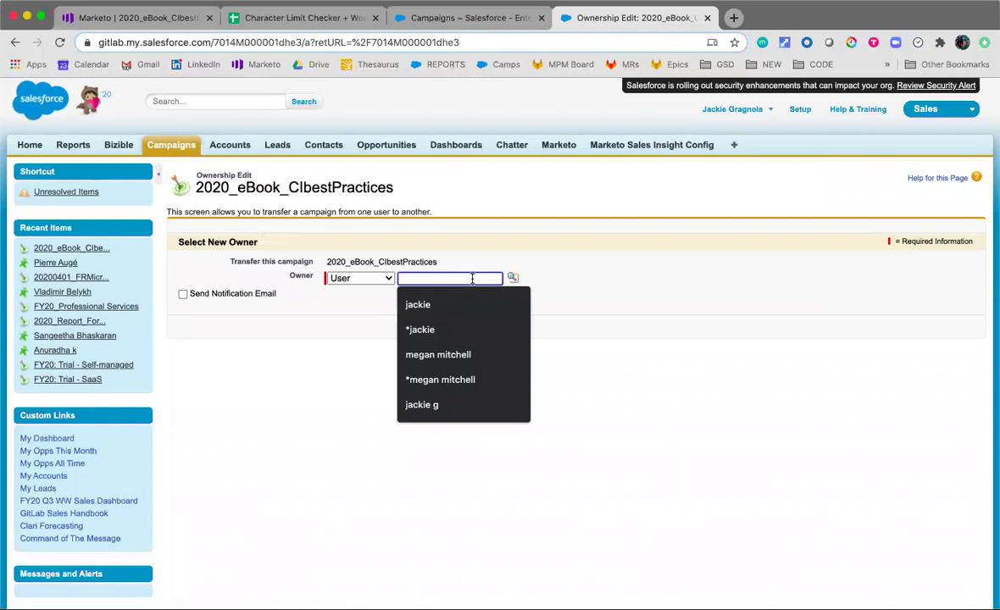
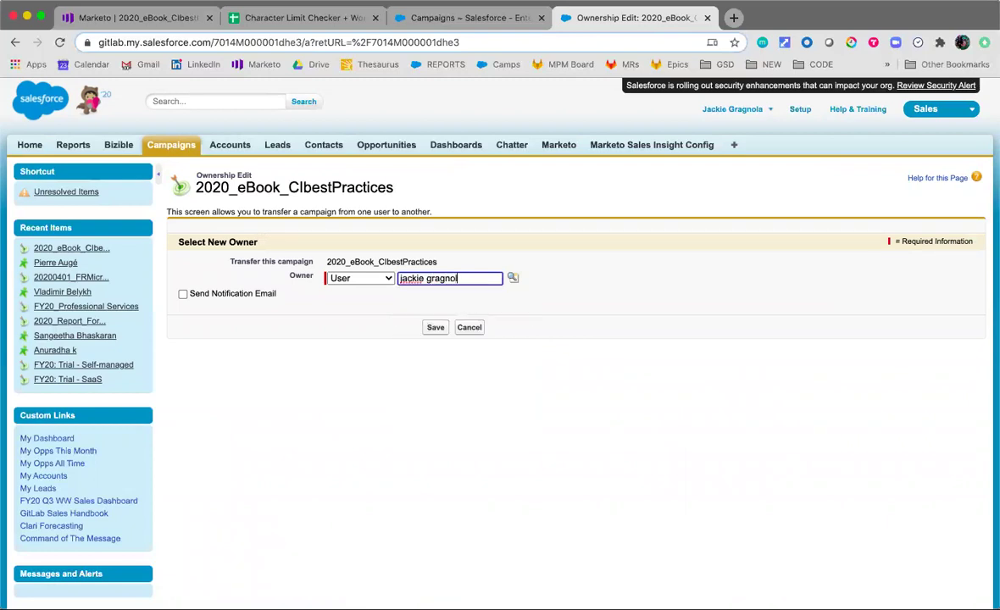
{"action": "key", "text": "Return"}
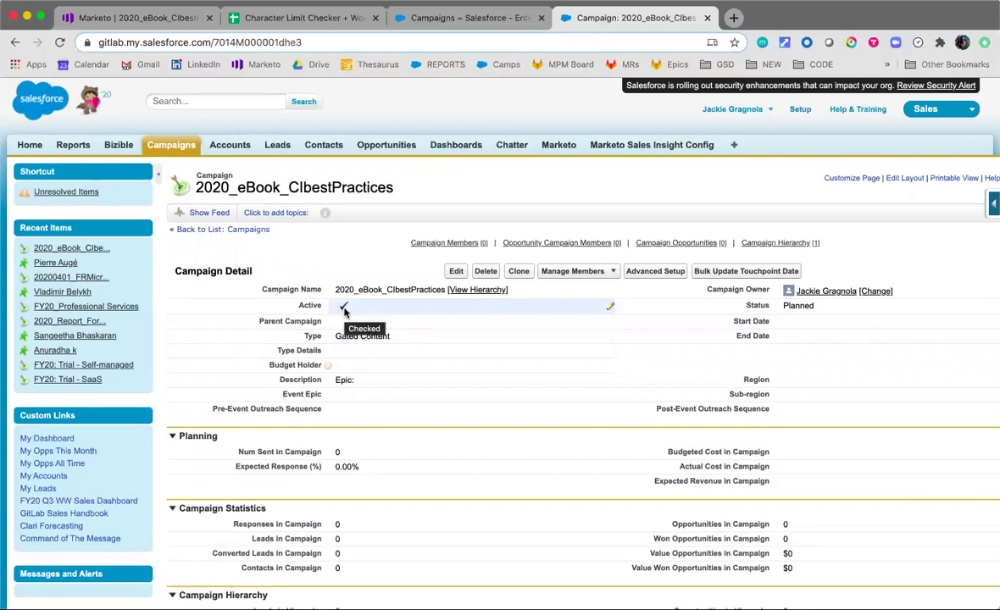
{"action": "double_click", "coordinate": [365, 381]}
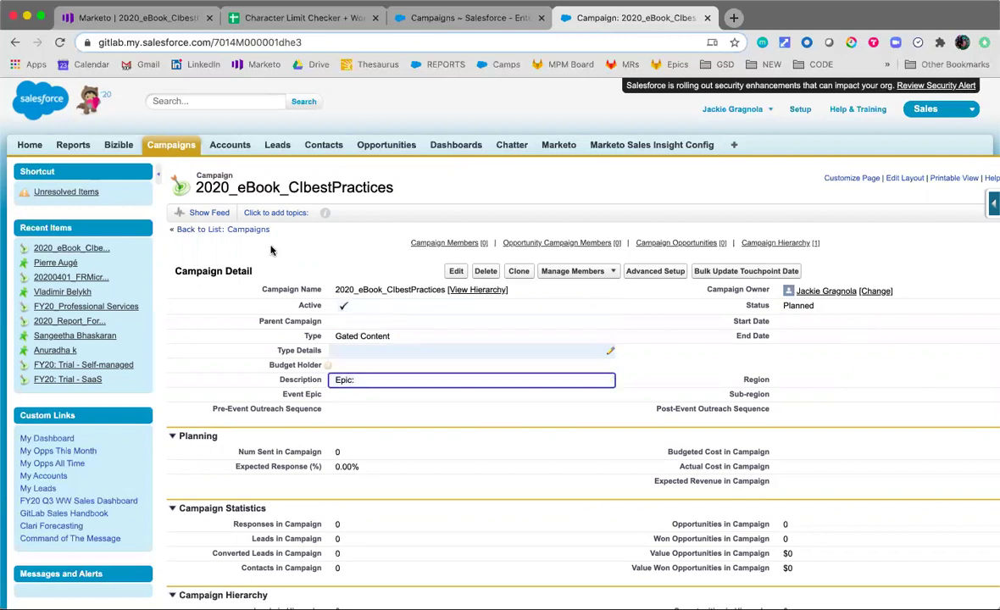
Look up the Registration Page URL in the Marketo program
{"action": "left_click", "coordinate": [149, 17]}
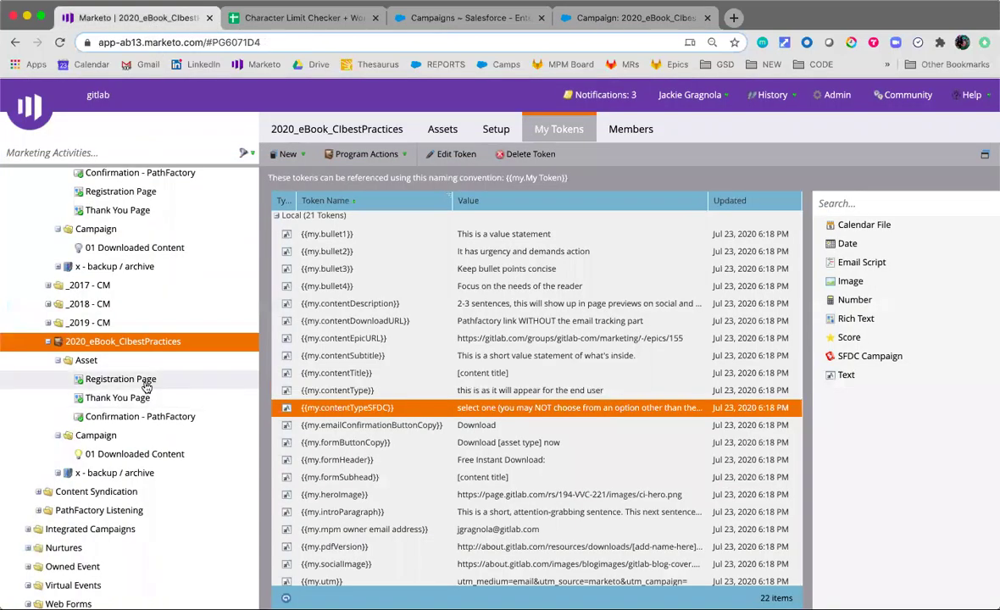
{"action": "left_click", "coordinate": [143, 379]}
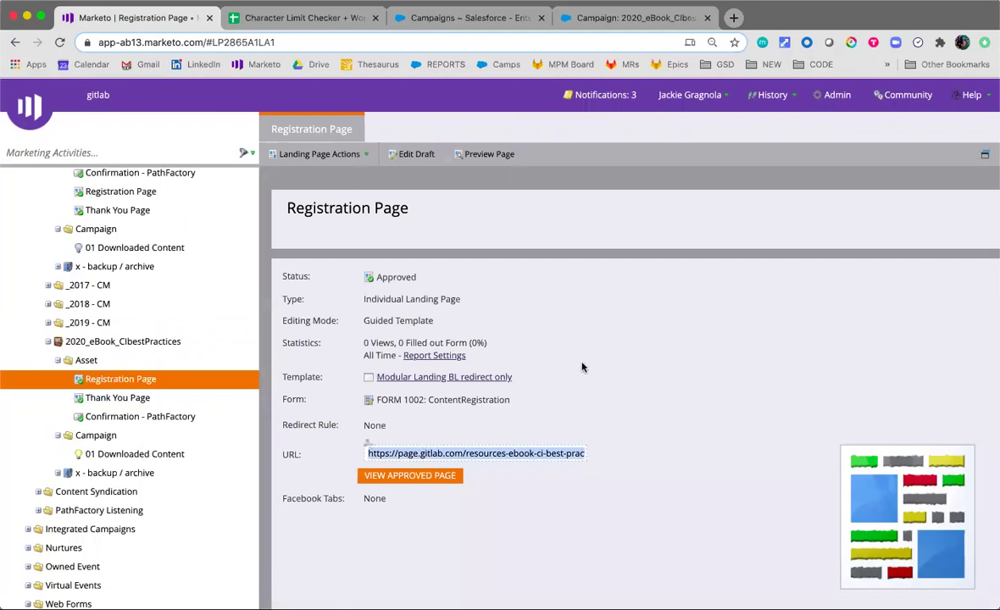
{"action": "left_click", "coordinate": [631, 17]}
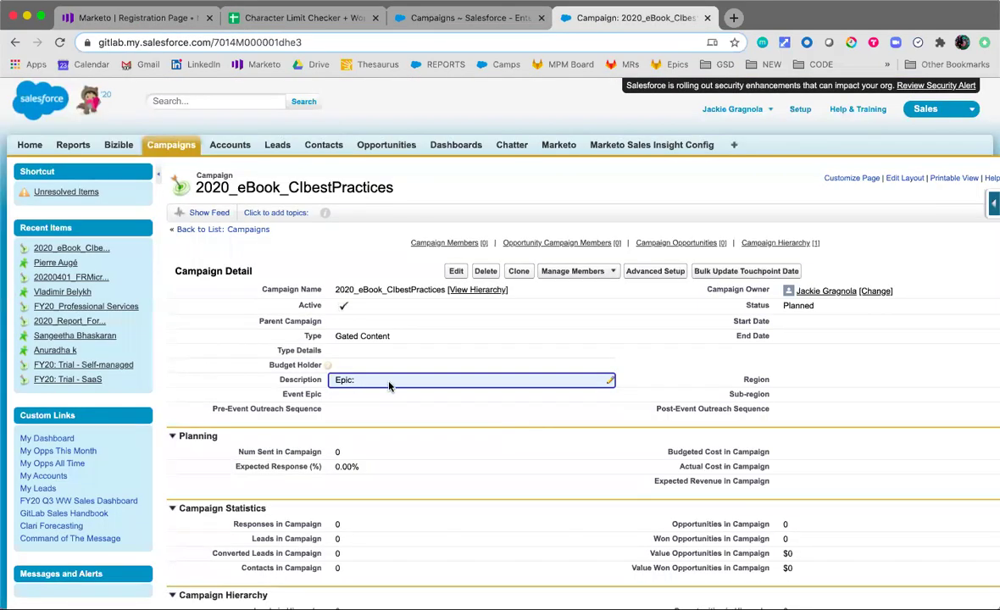
Draft a 'Landing Page:' line with the pasted URL in the description, then cancel the edit
{"action": "double_click", "coordinate": [388, 388]}
{"action": "left_click", "coordinate": [483, 247]}
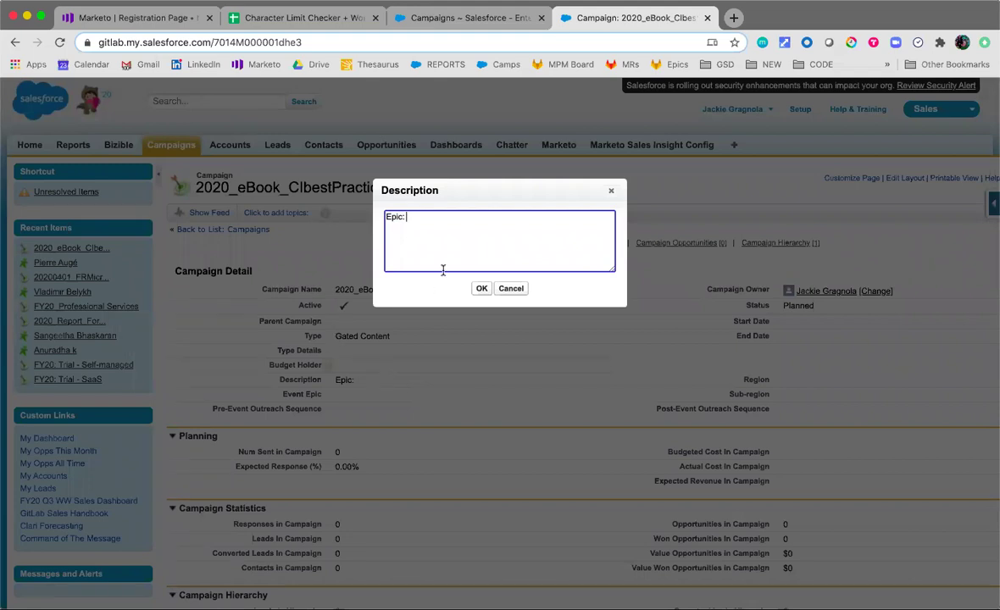
{"action": "key", "text": "Return"}
{"action": "type", "text": "Landing Page:"}
{"action": "type", "text": "https://page.gitlab.com/resources-ebook-ci-best-practices.html"}
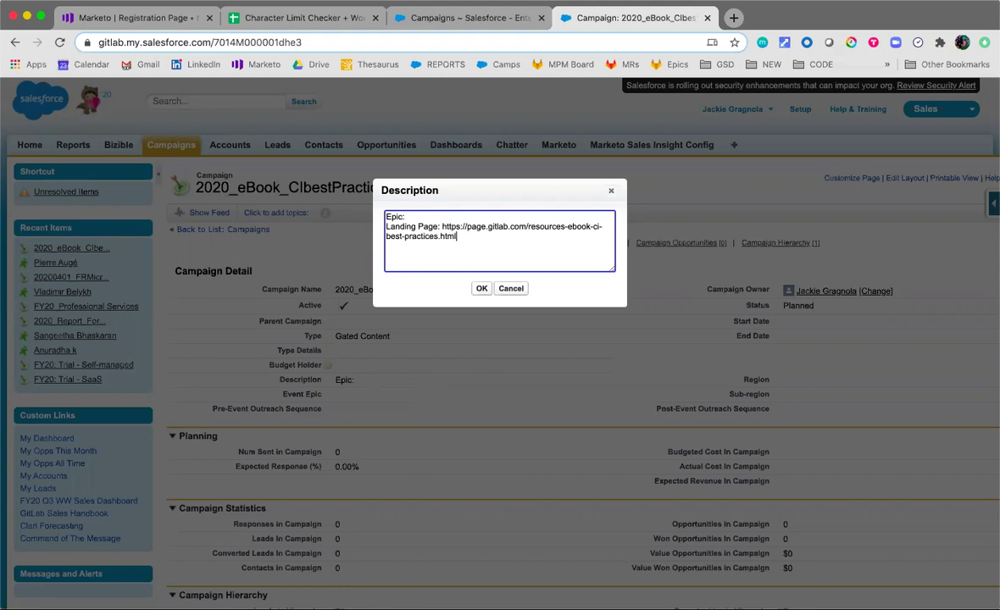
{"action": "left_click", "coordinate": [501, 293]}
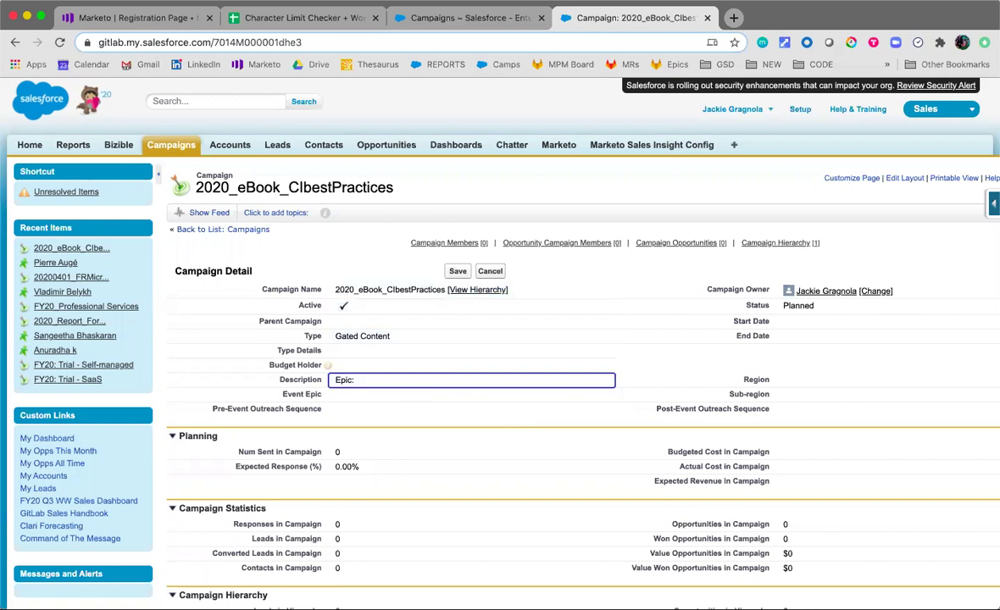
Set the campaign Start Date to 7/23/2020 and End Date to 7/23/2021
{"action": "double_click", "coordinate": [835, 321]}
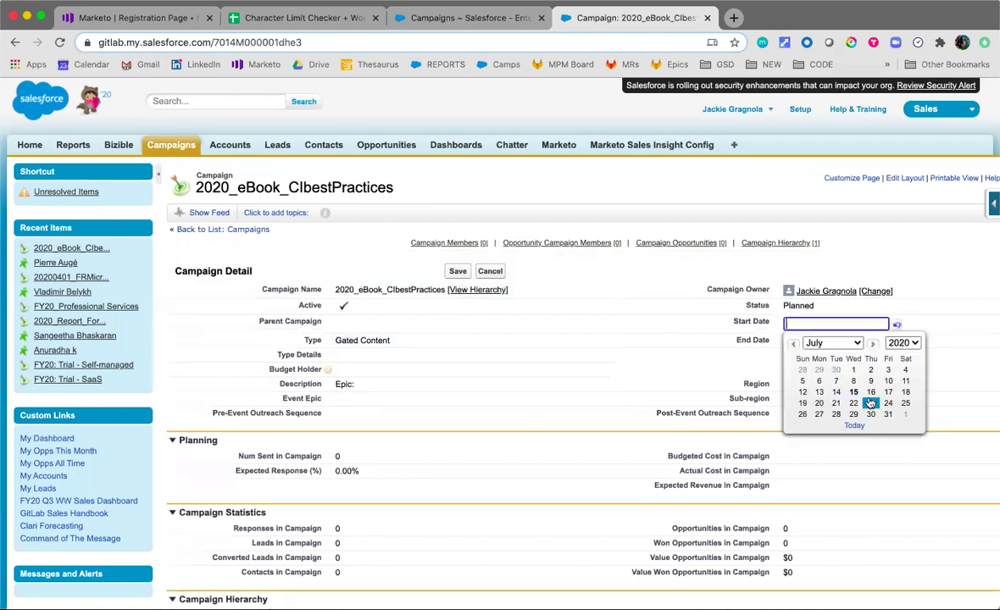
{"action": "left_click", "coordinate": [873, 404]}
{"action": "double_click", "coordinate": [794, 339]}
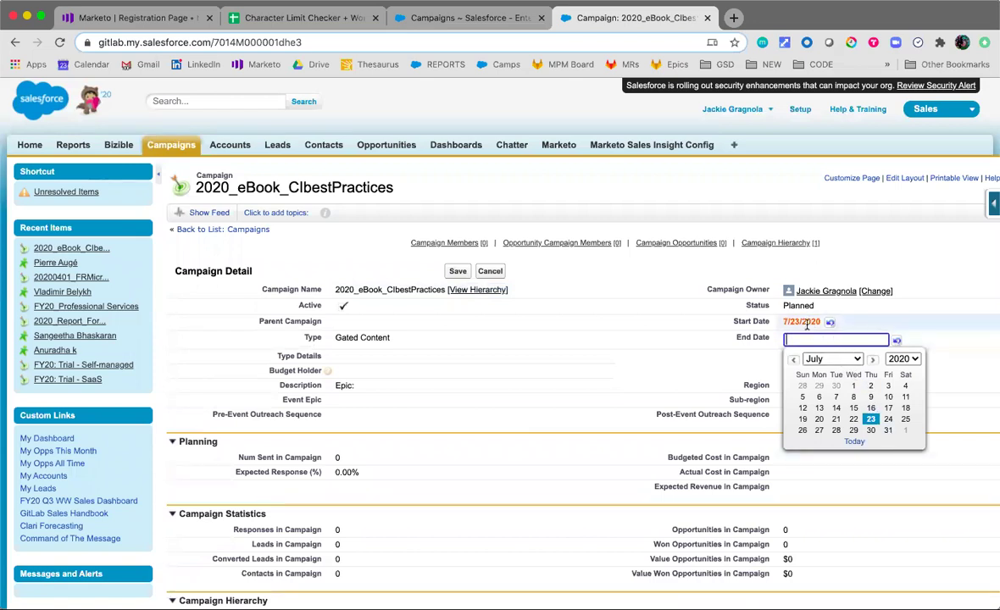
{"action": "type", "text": "7/23/2021"}
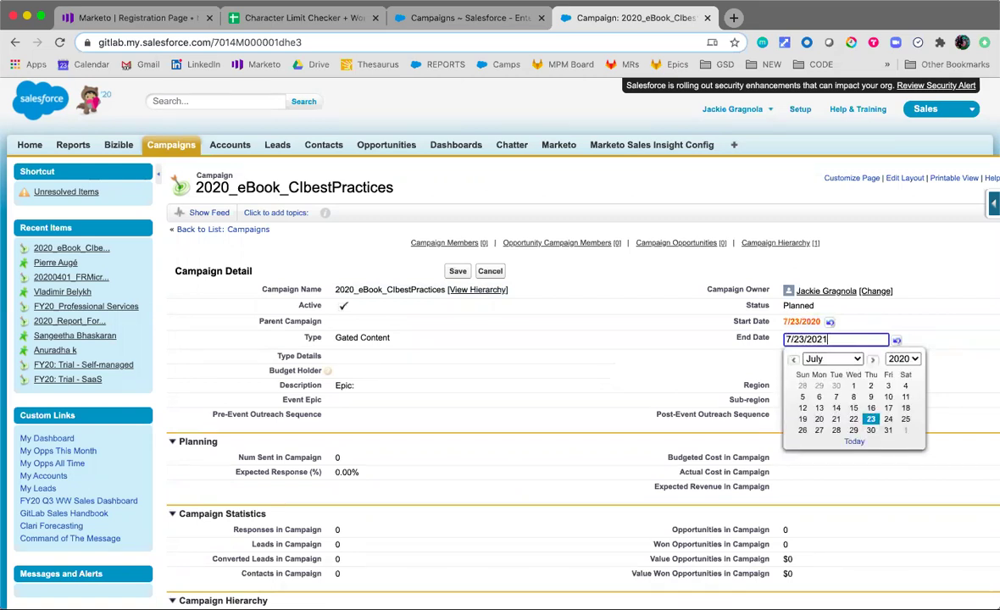
{"action": "key", "text": "Return"}
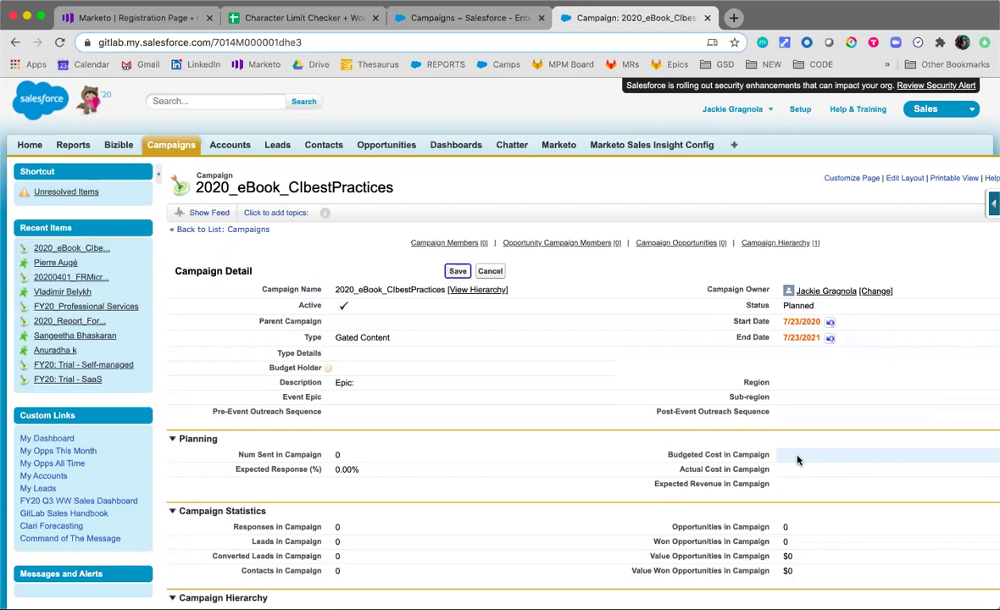
Enter a Budgeted Cost of $0 and save the campaign record
{"action": "double_click", "coordinate": [797, 458]}
{"action": "type", "text": "0"}
{"action": "left_click", "coordinate": [603, 365]}
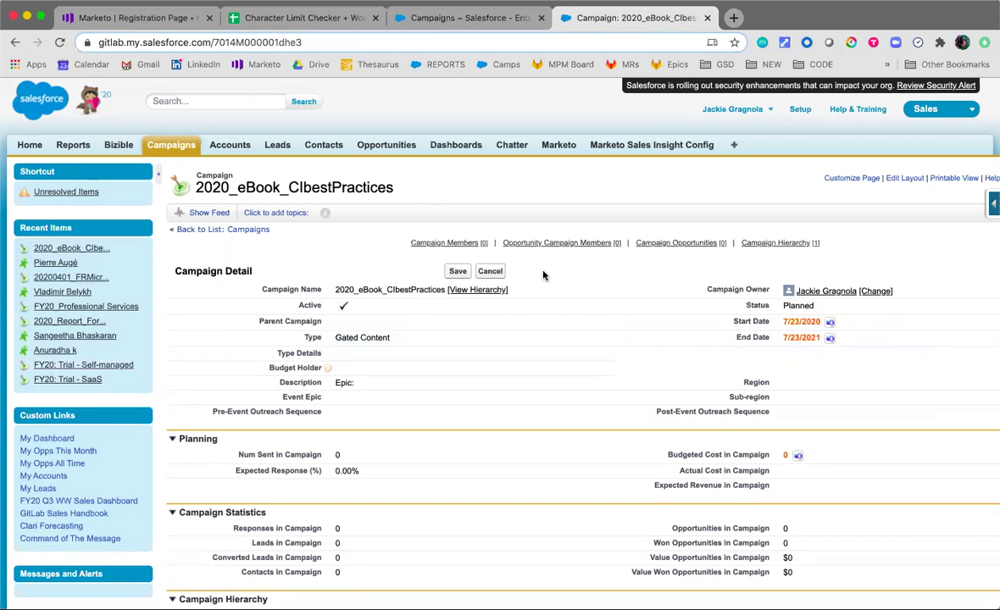
{"action": "left_click", "coordinate": [457, 272]}
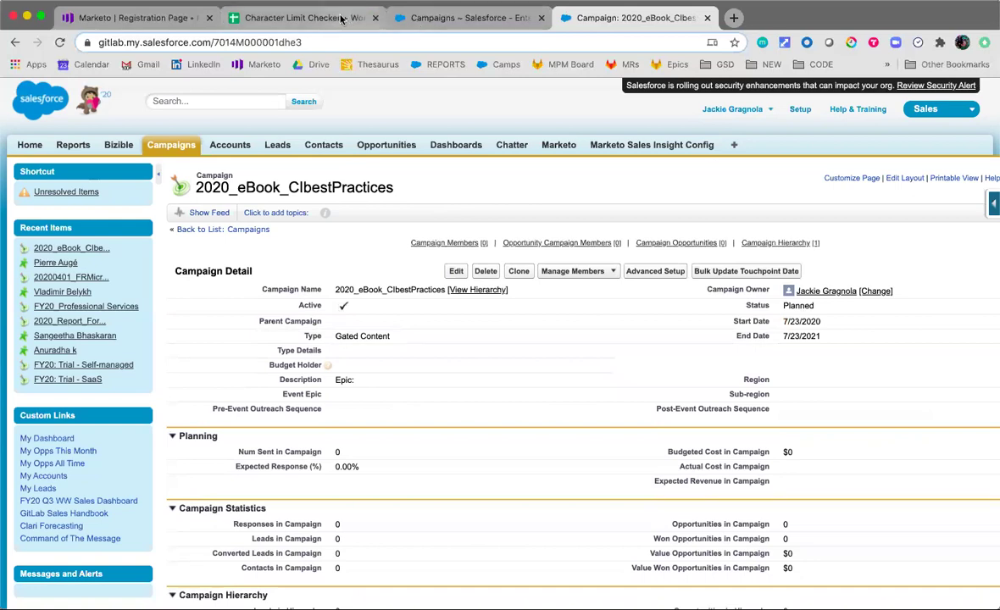
Open the 2020_eBook_CIbestPractices program's My Tokens and locate the contentTitle token
{"action": "left_click", "coordinate": [136, 17]}
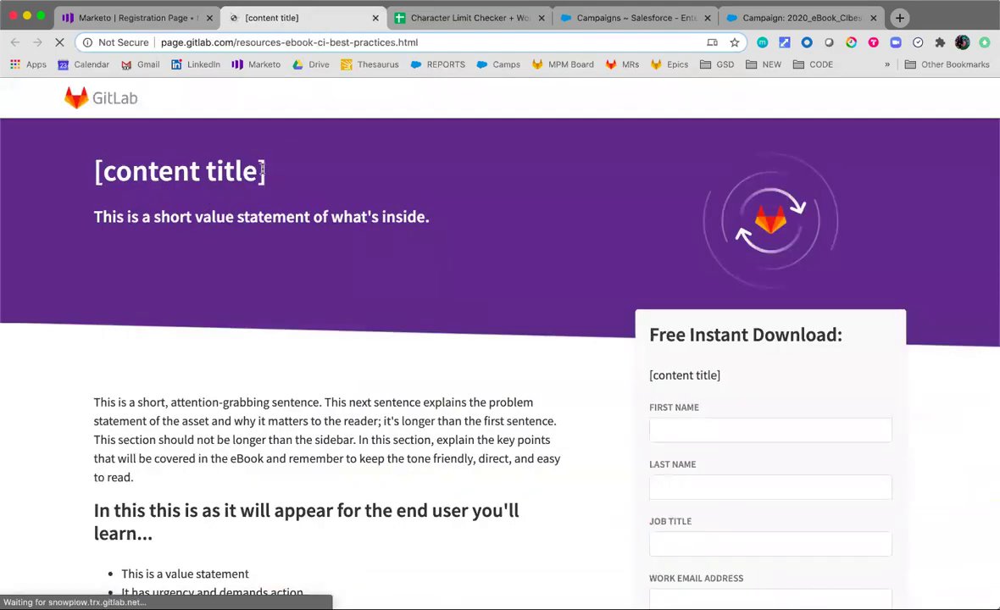
{"action": "left_click_drag", "start_coordinate": [269, 171], "coordinate": [88, 169]}
{"action": "left_click", "coordinate": [129, 24]}
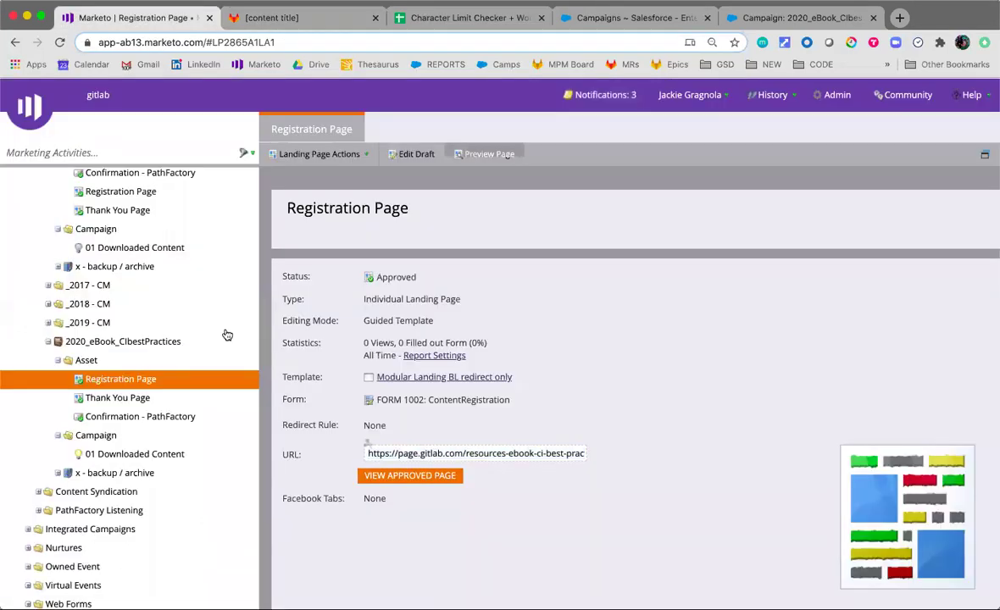
{"action": "left_click", "coordinate": [153, 342]}
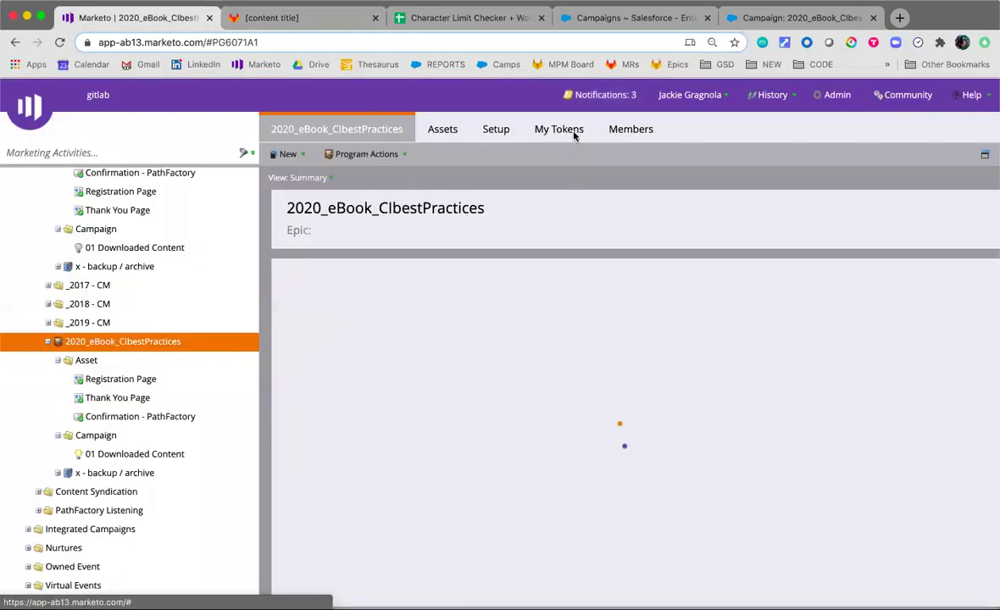
{"action": "left_click", "coordinate": [570, 132]}
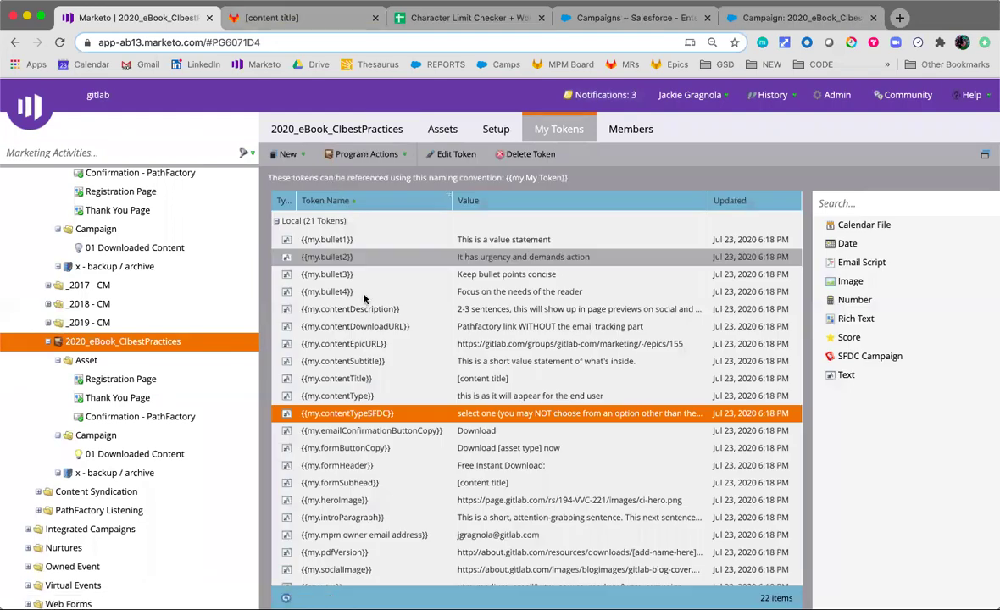
{"action": "left_click", "coordinate": [490, 377]}
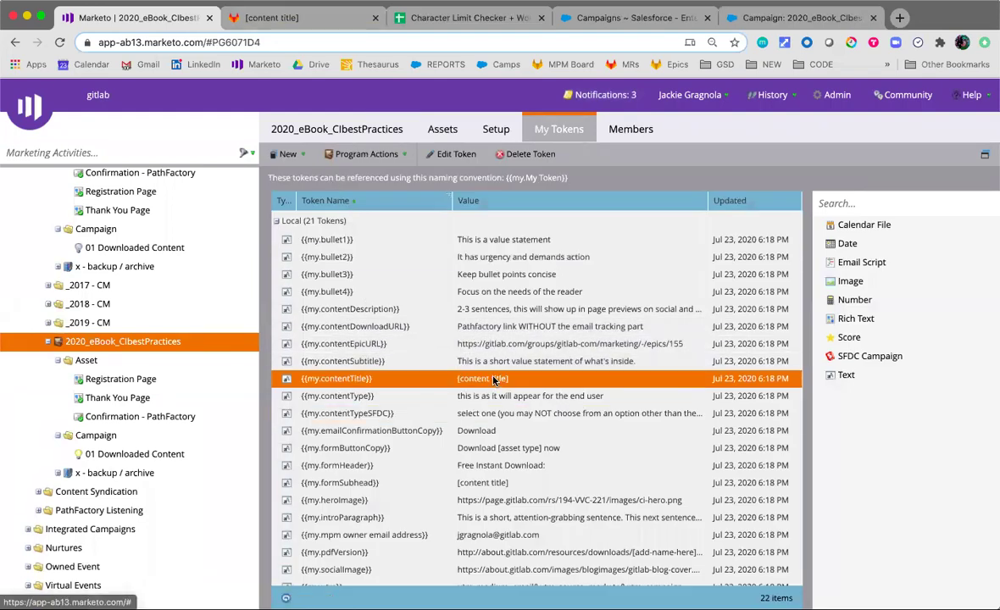
Compare the live registration page's placeholder subtitle and body copy with the program's tokens
{"action": "left_click", "coordinate": [310, 25]}
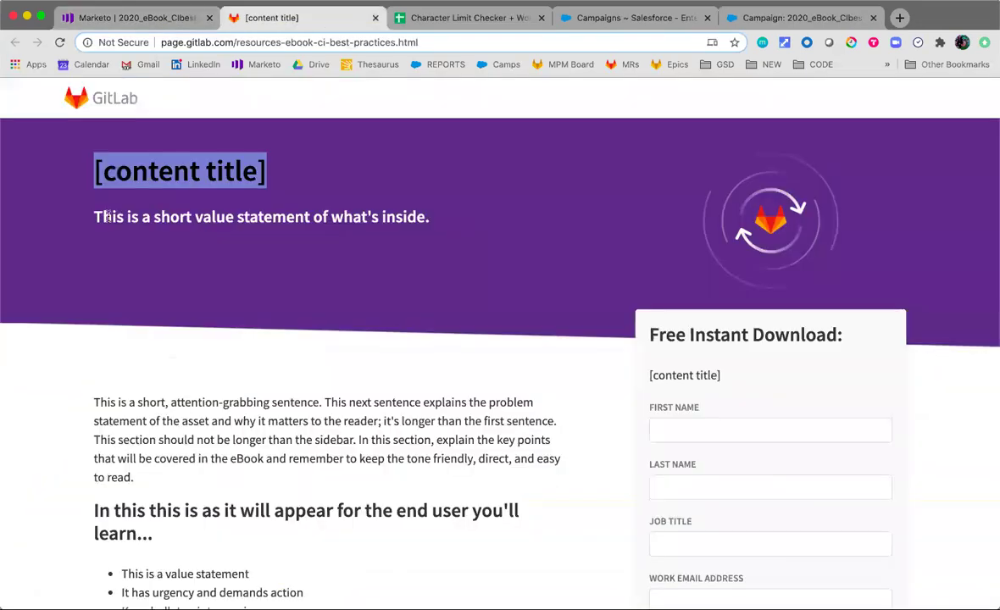
{"action": "left_click_drag", "start_coordinate": [94, 218], "coordinate": [430, 219]}
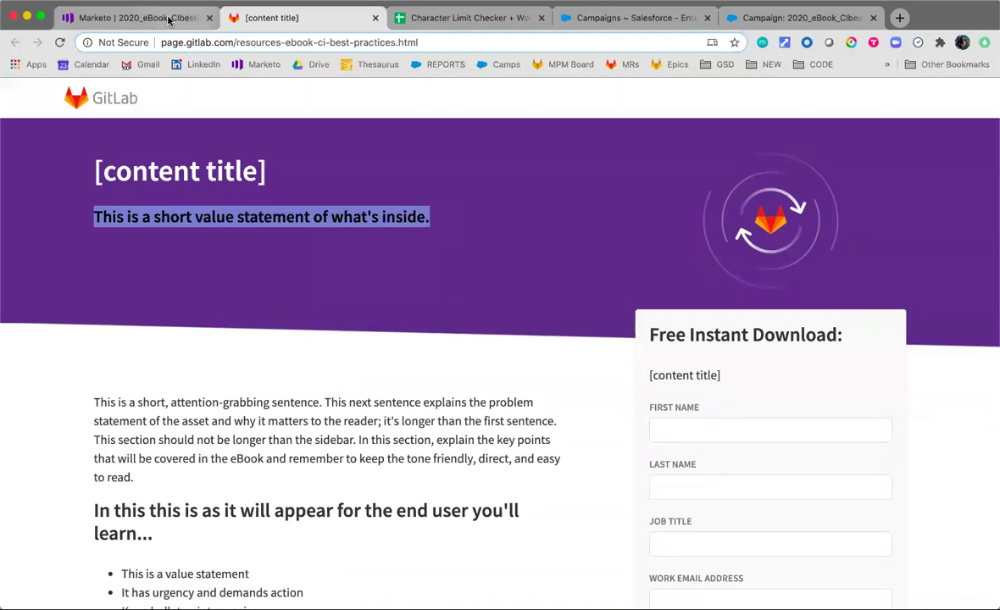
{"action": "left_click", "coordinate": [136, 17]}
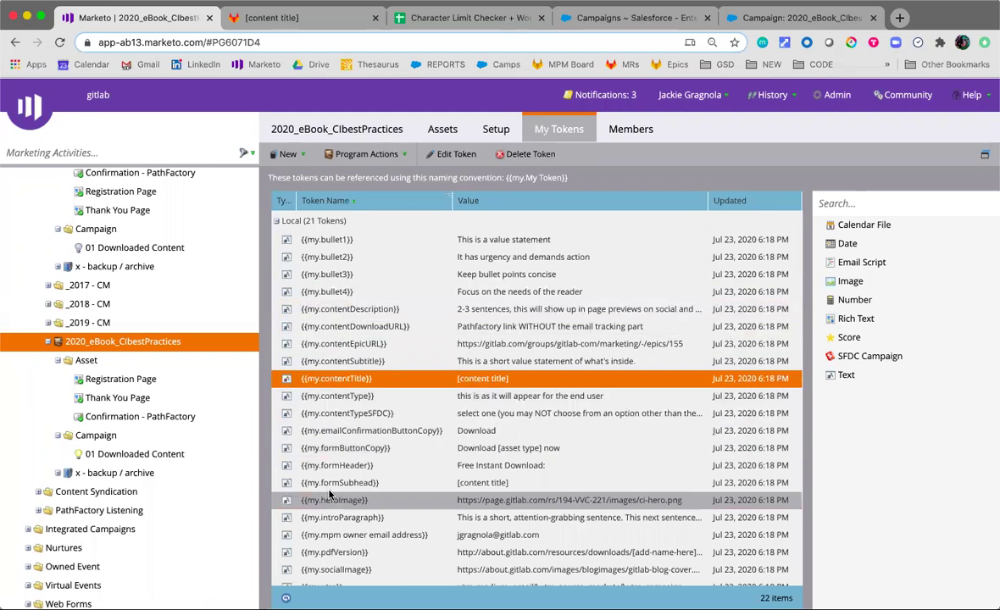
{"action": "left_click", "coordinate": [337, 19]}
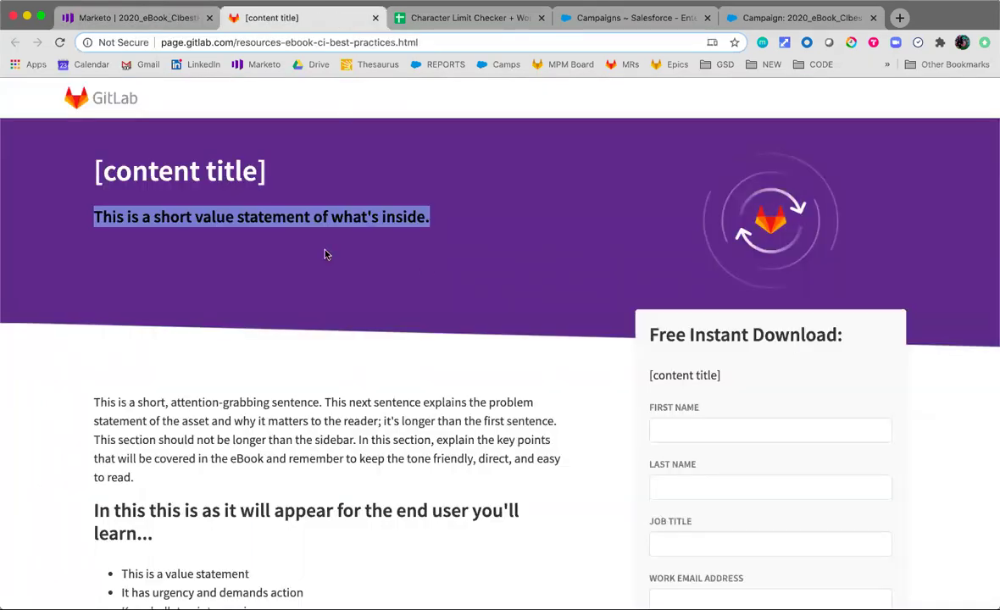
{"action": "scroll", "coordinate": [564, 511], "scroll_direction": "down", "scroll_amount": 3}
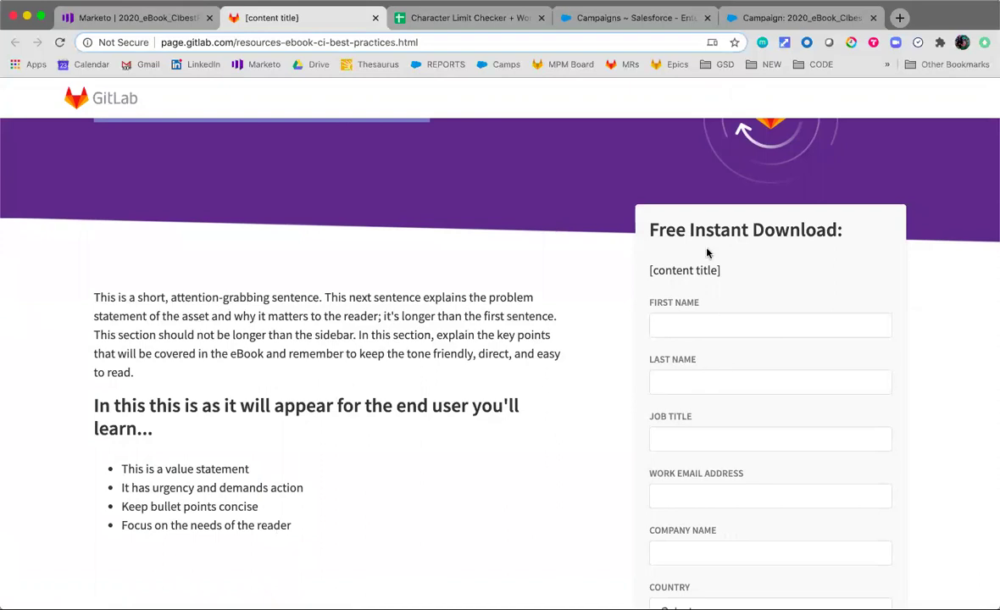
{"action": "scroll", "coordinate": [736, 344], "scroll_direction": "down", "scroll_amount": 6}
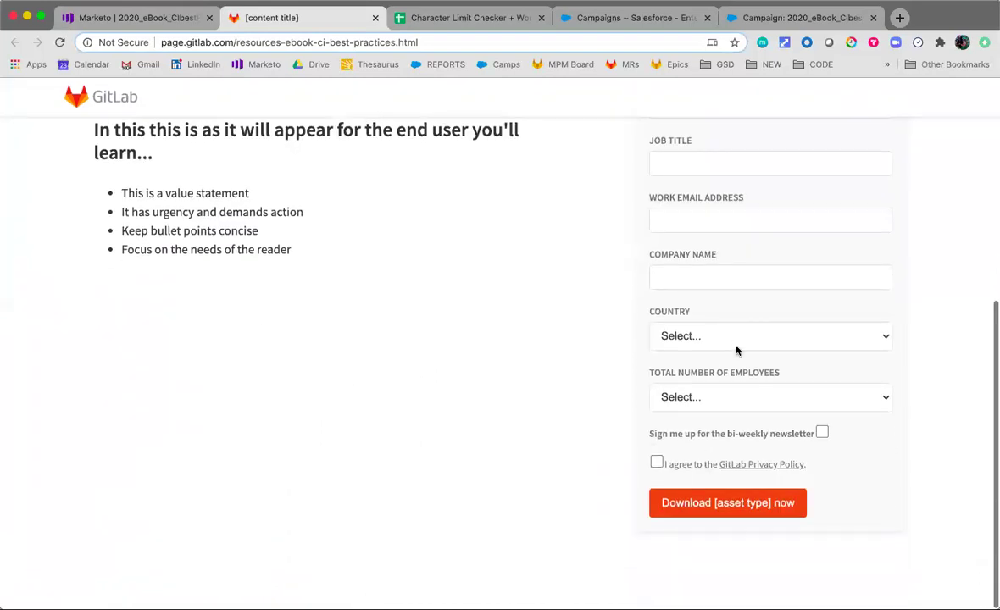
{"action": "scroll", "coordinate": [737, 348], "scroll_direction": "up", "scroll_amount": 6}
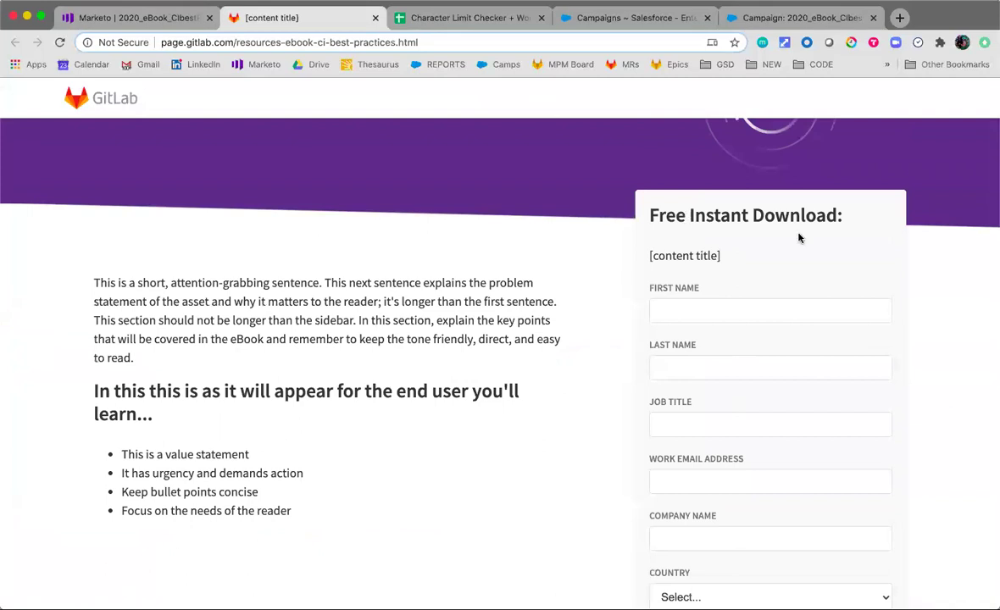
{"action": "scroll", "coordinate": [781, 458], "scroll_direction": "down", "scroll_amount": 6}
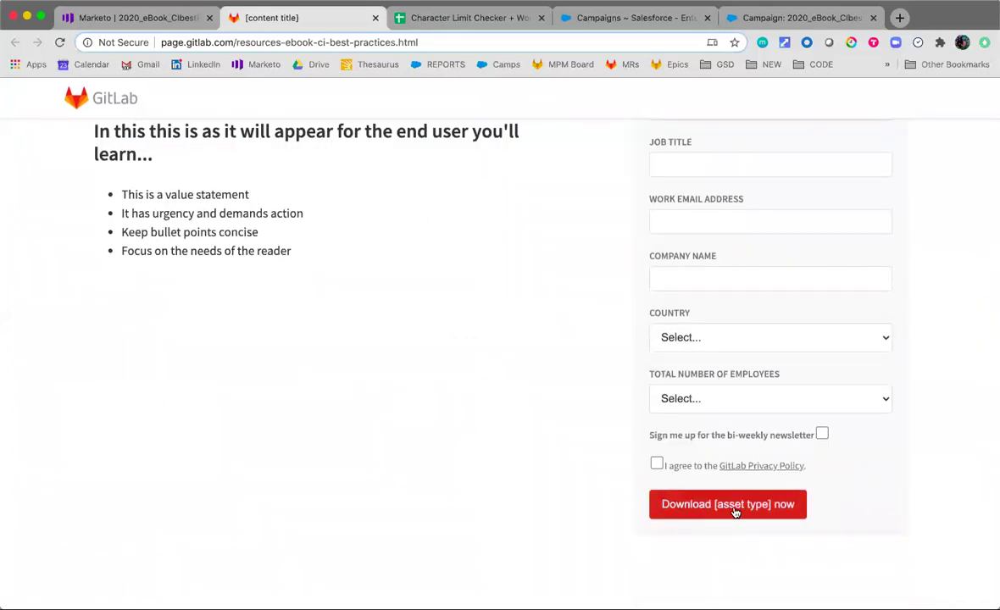
{"action": "scroll", "coordinate": [431, 144], "scroll_direction": "up", "scroll_amount": 2}
Review the token list once more and return to the registration page for testing
{"action": "left_click", "coordinate": [99, 17]}
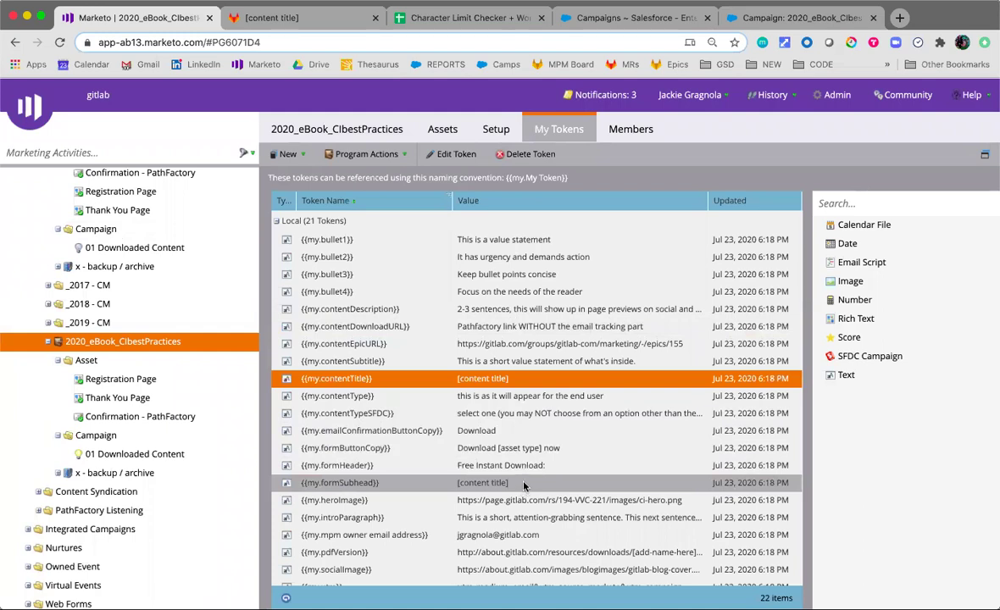
{"action": "scroll", "coordinate": [524, 484], "scroll_direction": "down", "scroll_amount": 1}
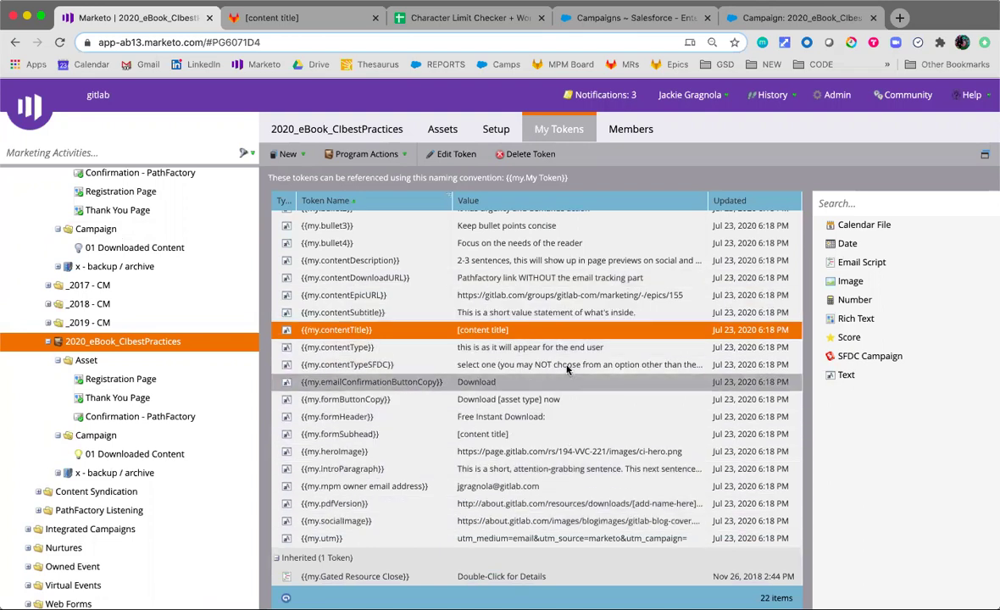
{"action": "scroll", "coordinate": [567, 373], "scroll_direction": "up", "scroll_amount": 1}
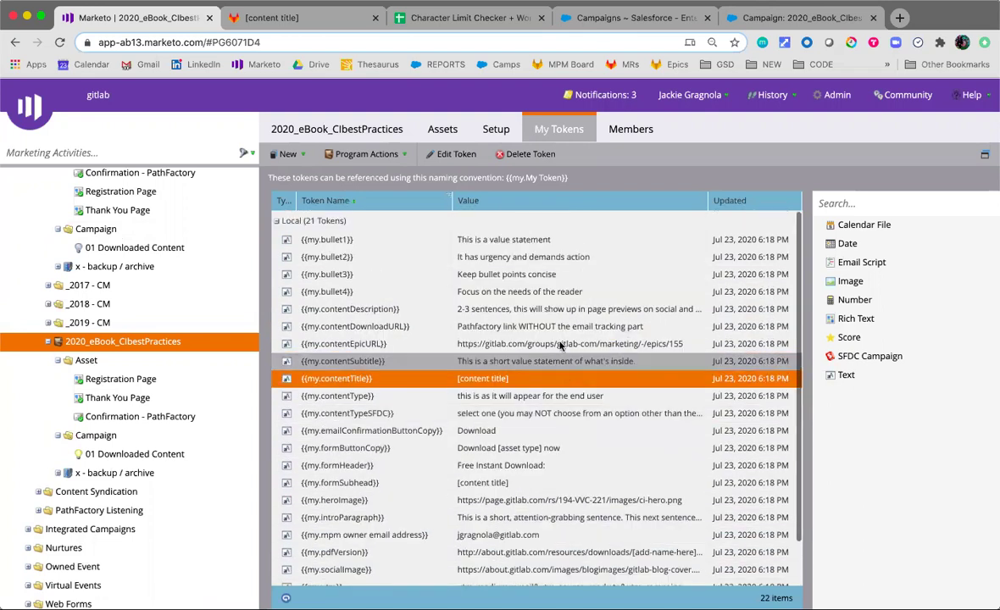
{"action": "left_click", "coordinate": [335, 26]}
{"action": "scroll", "coordinate": [740, 324], "scroll_direction": "up", "scroll_amount": 5}
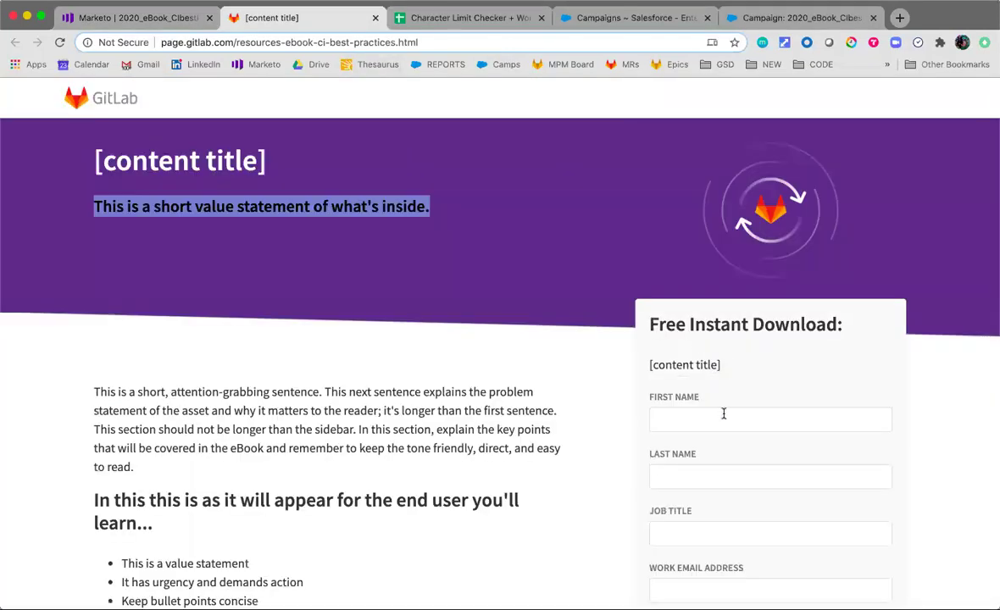
Fill the registration form's contact fields from a saved test contact, with Job Title Detective
{"action": "left_click", "coordinate": [724, 414]}
{"action": "type", "text": "les"}
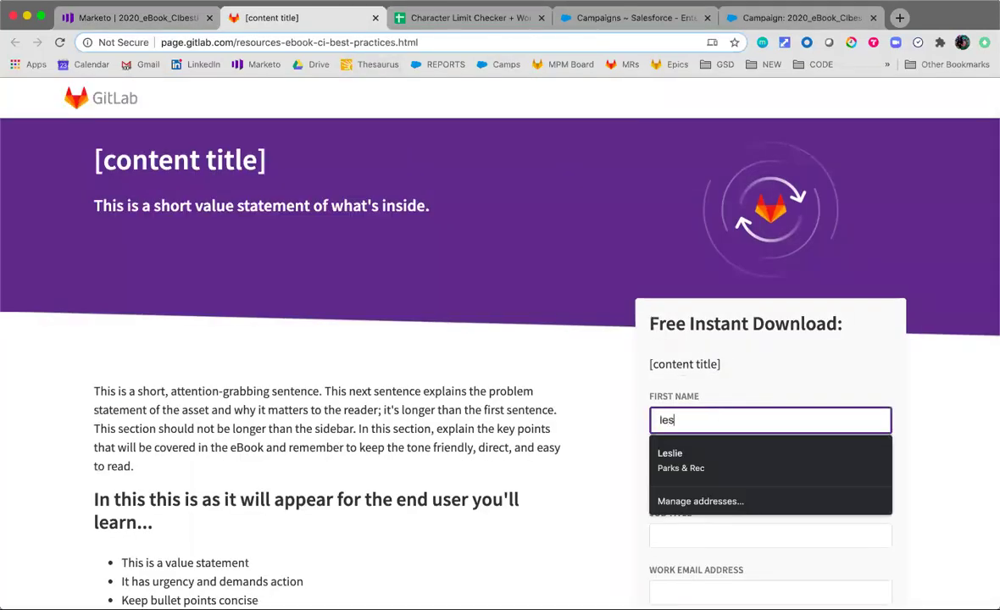
{"action": "key", "text": "BackSpace"}
{"action": "key", "text": "BackSpace"}
{"action": "key", "text": "BackSpace"}
{"action": "type", "text": "geor"}
{"action": "left_click", "coordinate": [722, 464]}
{"action": "scroll", "coordinate": [642, 435], "scroll_direction": "down", "scroll_amount": 3}
{"action": "left_click", "coordinate": [698, 407]}
{"action": "left_click", "coordinate": [733, 463]}
{"action": "left_click", "coordinate": [733, 466]}
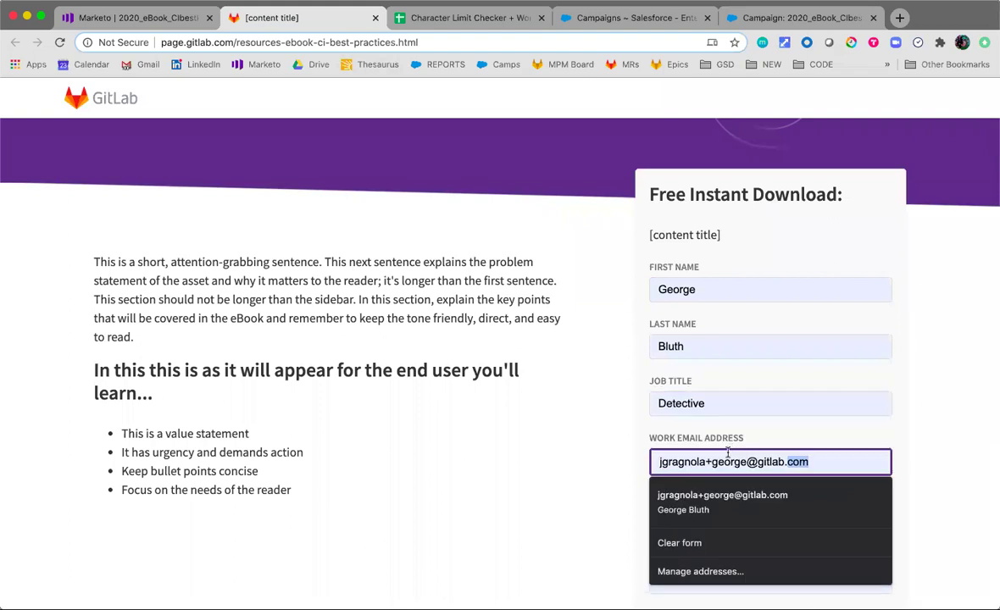
Choose 1-99 employees, accept the GitLab Privacy Policy and submit the form
{"action": "scroll", "coordinate": [729, 381], "scroll_direction": "down", "scroll_amount": 5}
{"action": "scroll", "coordinate": [726, 330], "scroll_direction": "down", "scroll_amount": 2}
{"action": "left_click", "coordinate": [753, 400]}
{"action": "key", "text": "Return"}
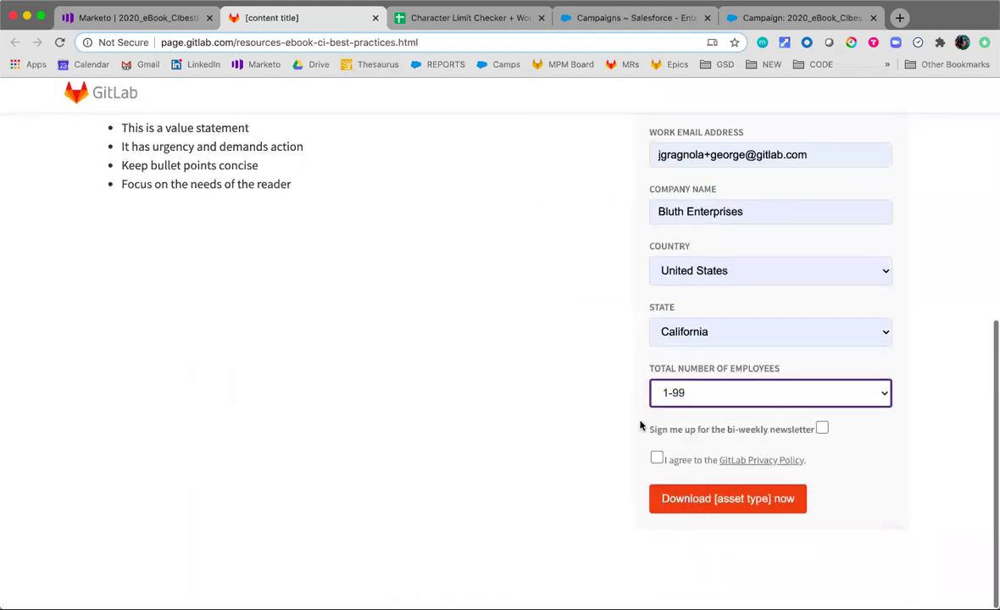
{"action": "left_click", "coordinate": [657, 464]}
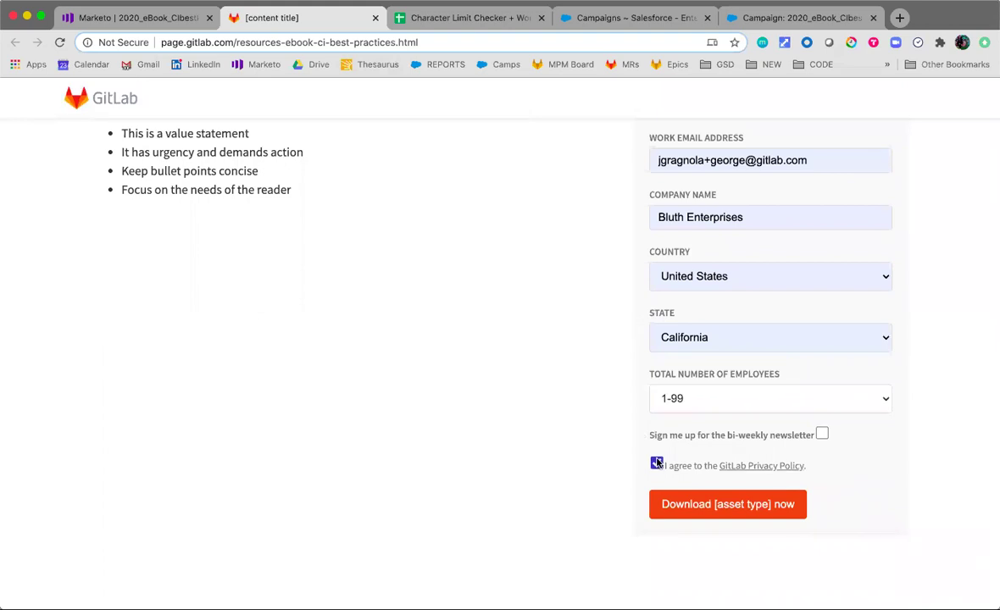
{"action": "left_click", "coordinate": [730, 512]}
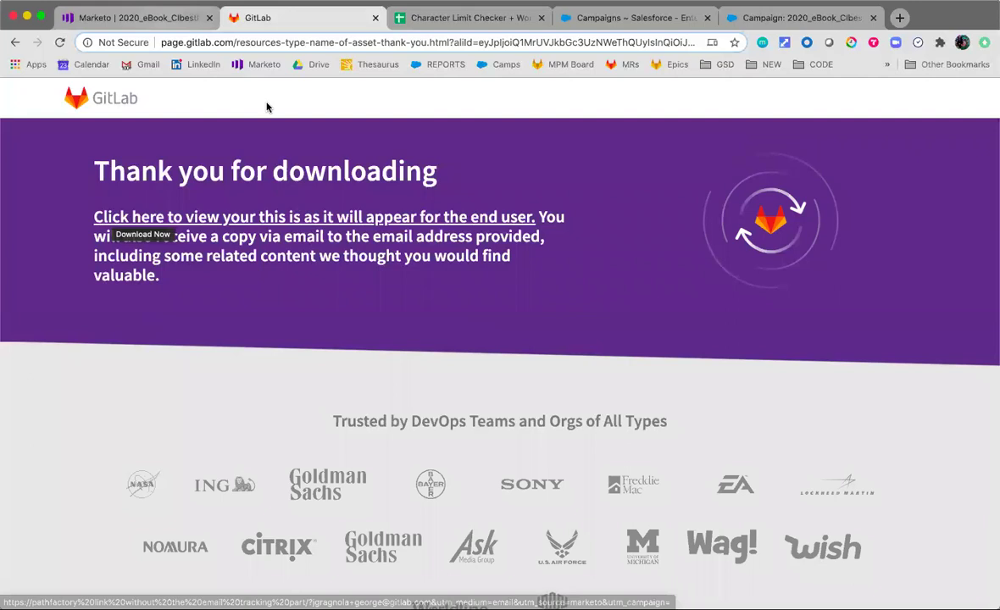
Check the contentType token in Marketo, then test the thank-you page's 'Click here to view' link
{"action": "left_click", "coordinate": [148, 18]}
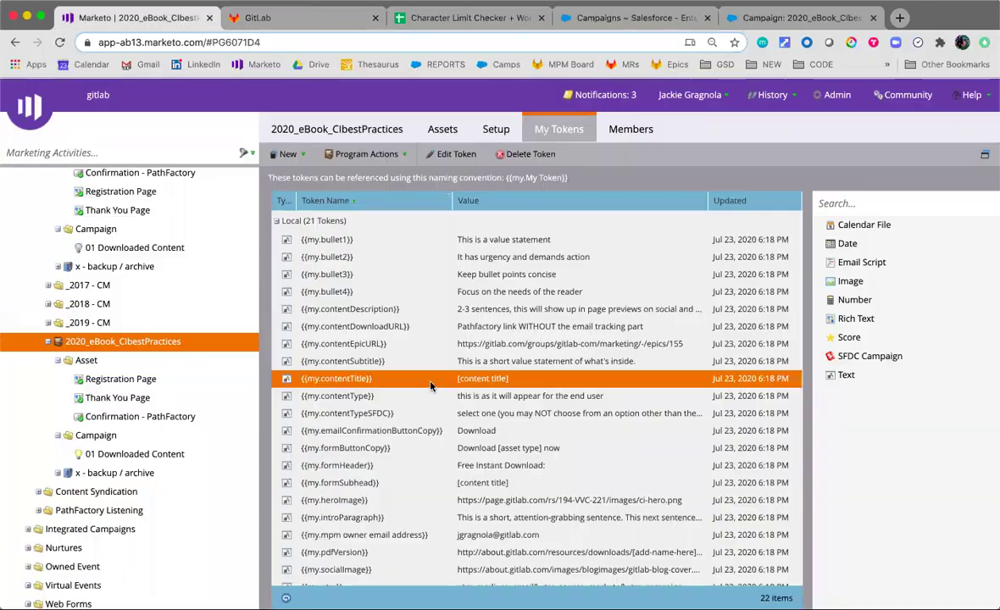
{"action": "left_click", "coordinate": [474, 396]}
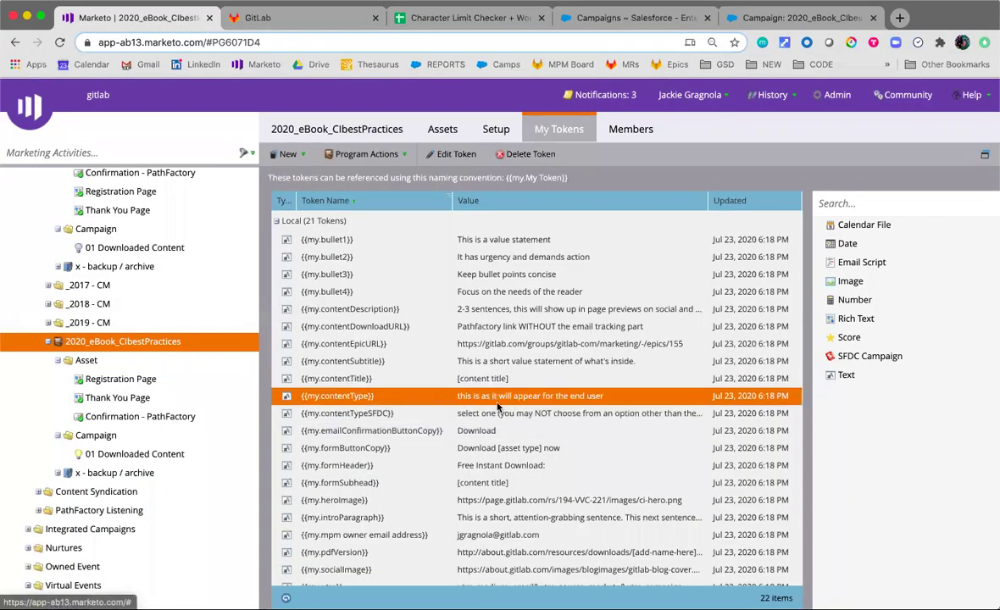
{"action": "left_click", "coordinate": [297, 20]}
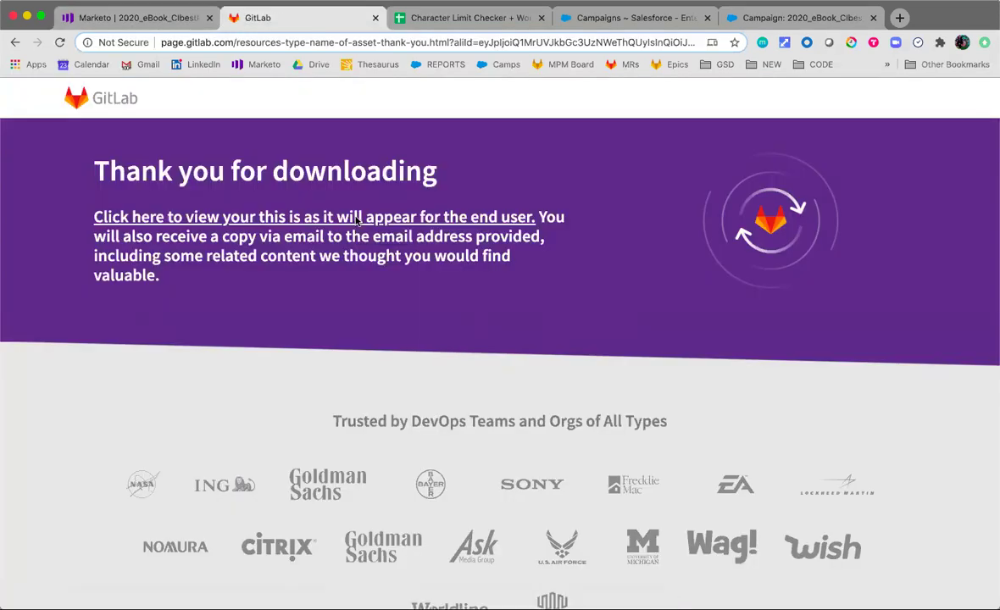
{"action": "left_click", "coordinate": [358, 219]}
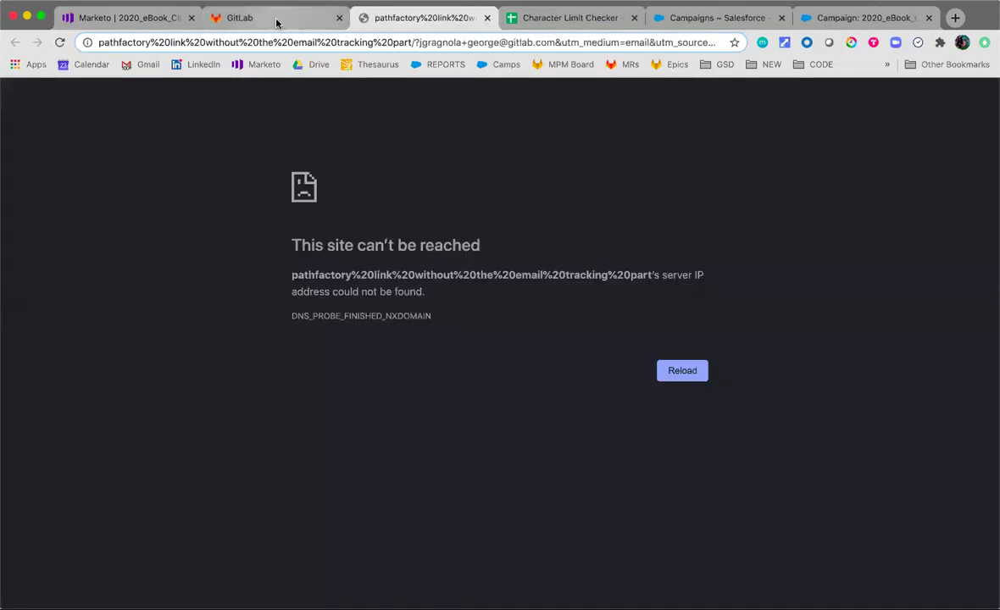
Recheck the Marketo token list and come back to the Thank you for downloading page
{"action": "left_click", "coordinate": [277, 21]}
{"action": "left_click", "coordinate": [117, 20]}
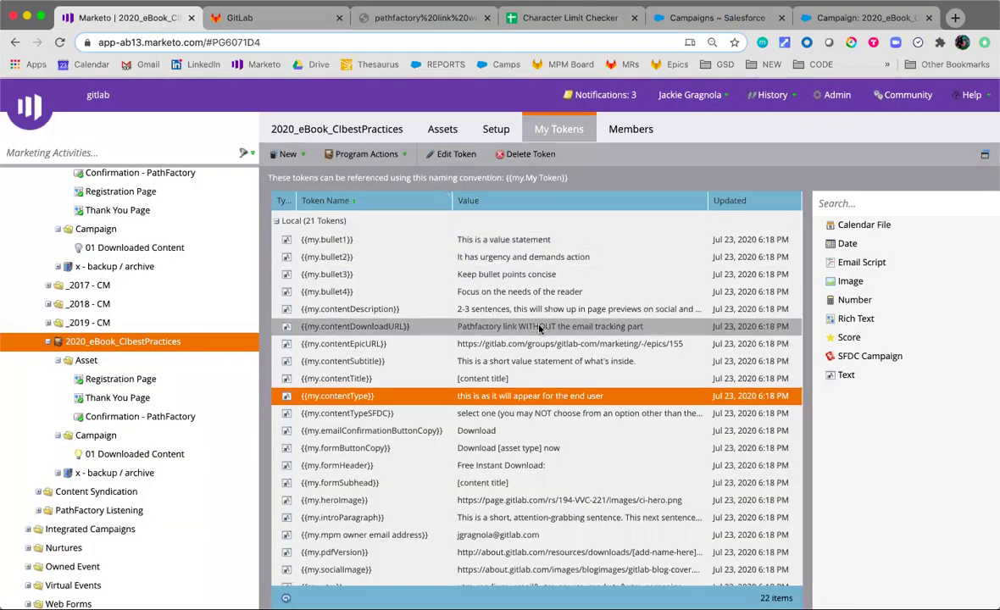
{"action": "left_click", "coordinate": [306, 20]}
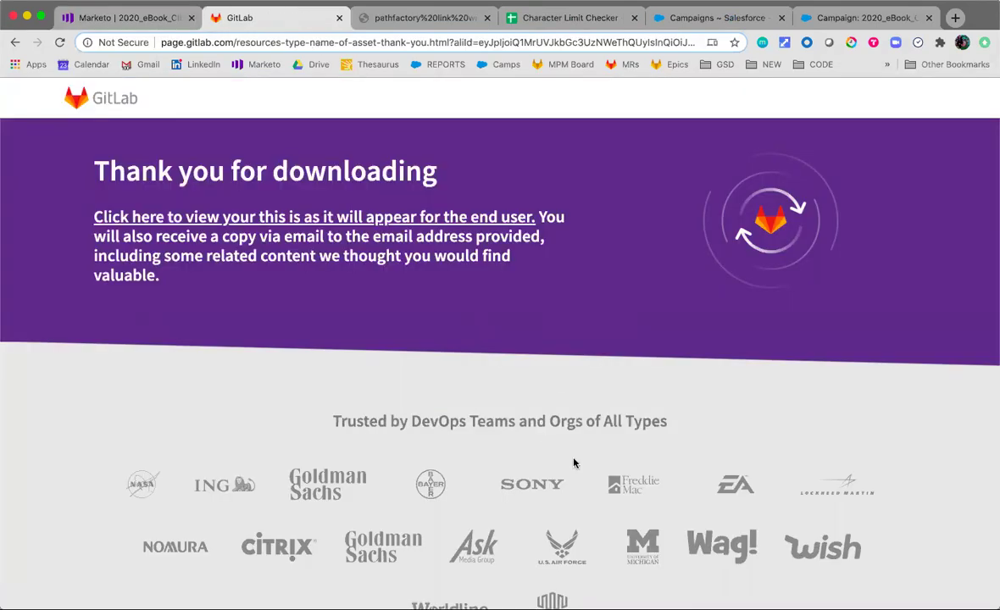